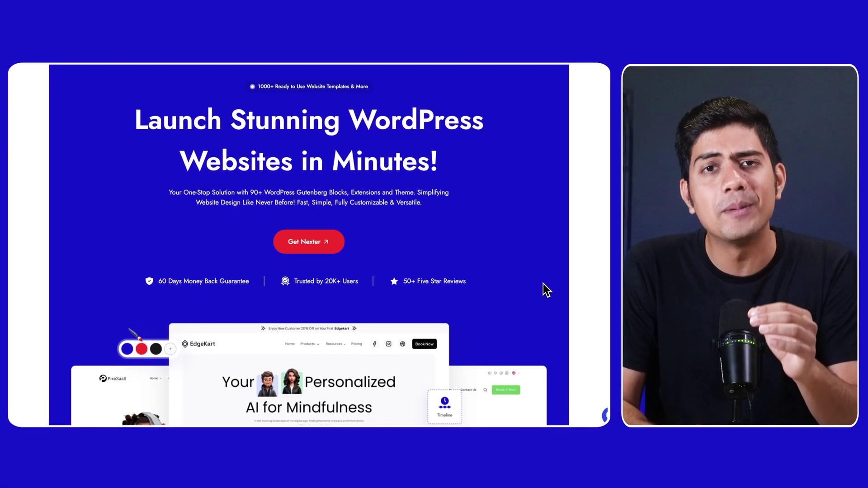
scroll(543, 284, "down", 4)
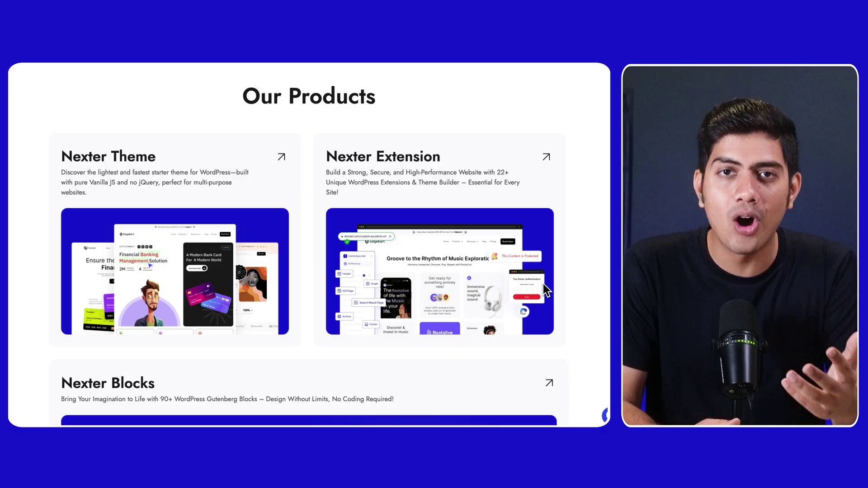
Search the WordPress theme directory for Nexter.
scroll(543, 283, "down", 10)
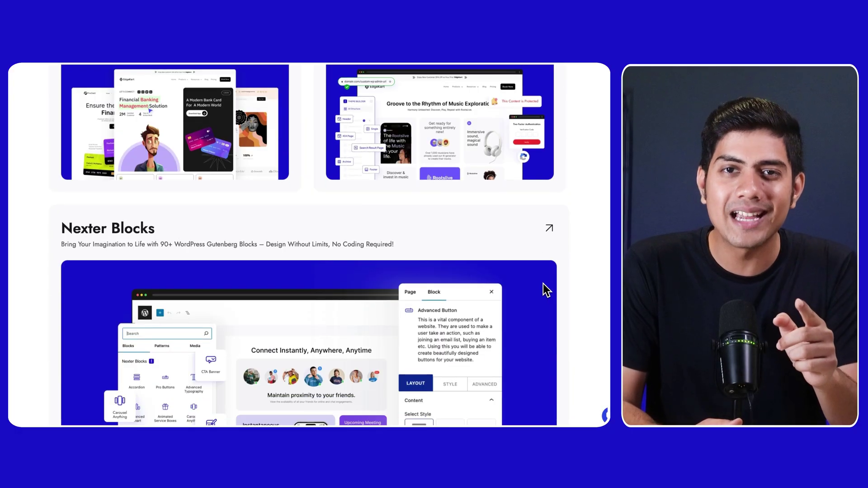
scroll(543, 284, "down", 8)
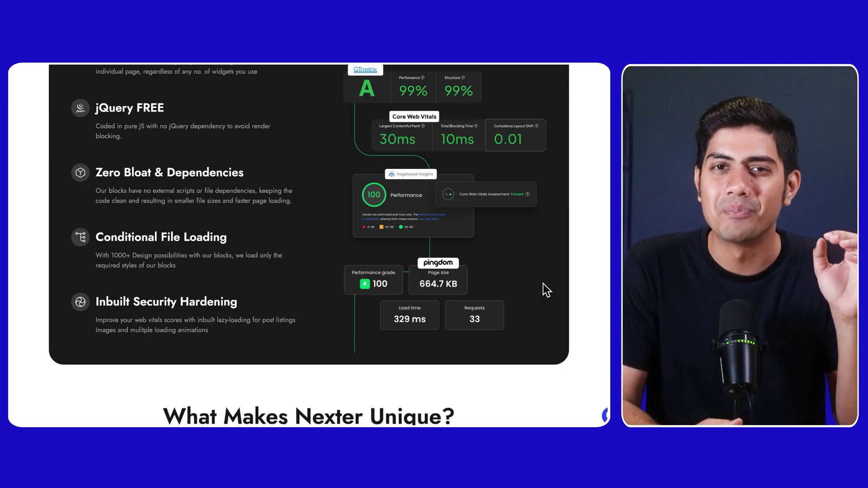
scroll(544, 284, "down", 10)
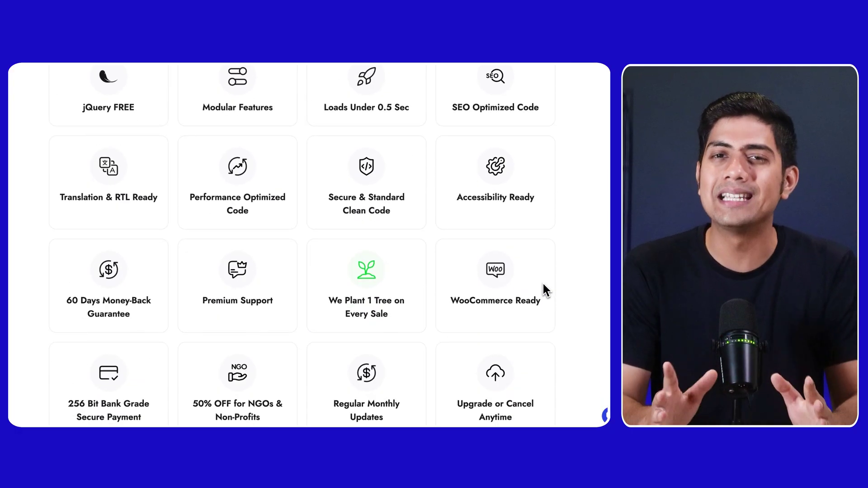
scroll(544, 284, "down", 10)
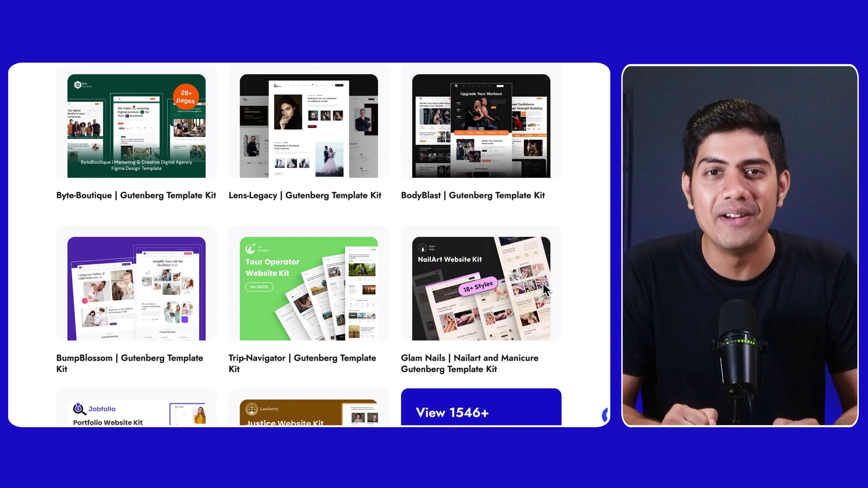
scroll(544, 289, "down", 10)
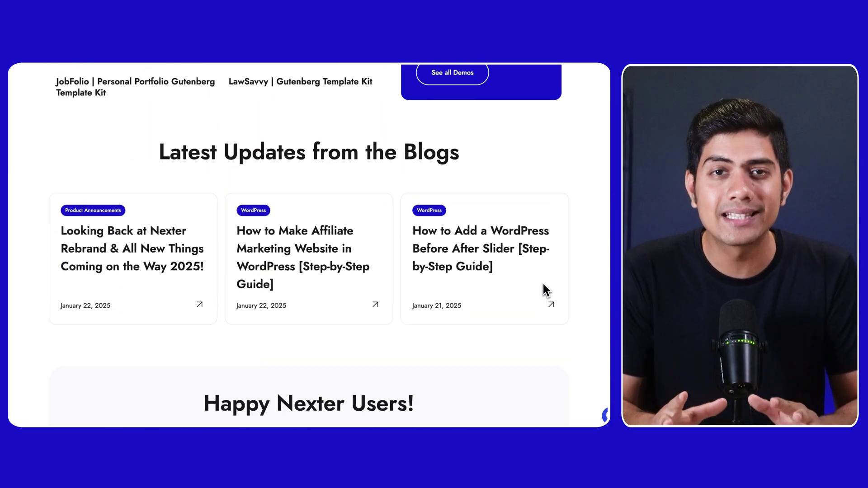
scroll(543, 290, "down", 10)
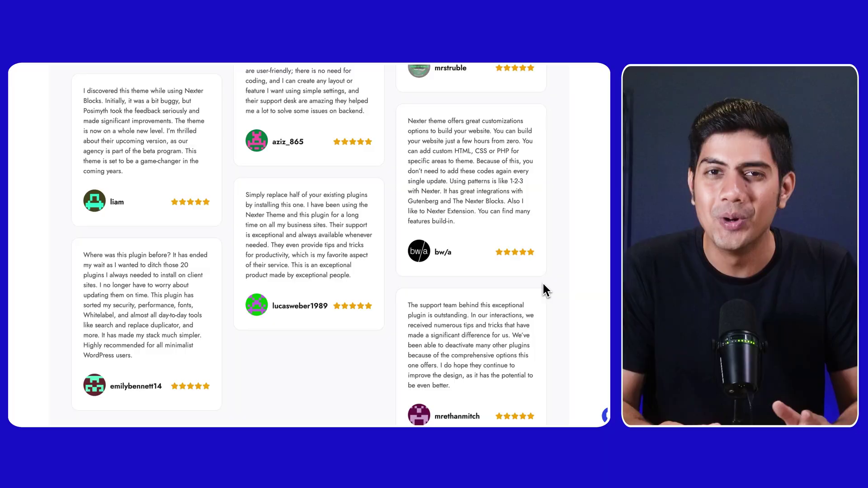
scroll(543, 290, "down", 10)
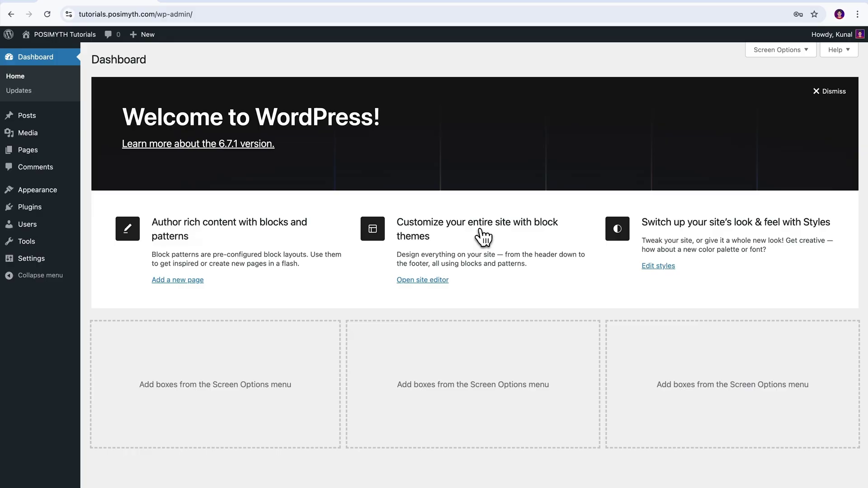
mouse_move(72, 192)
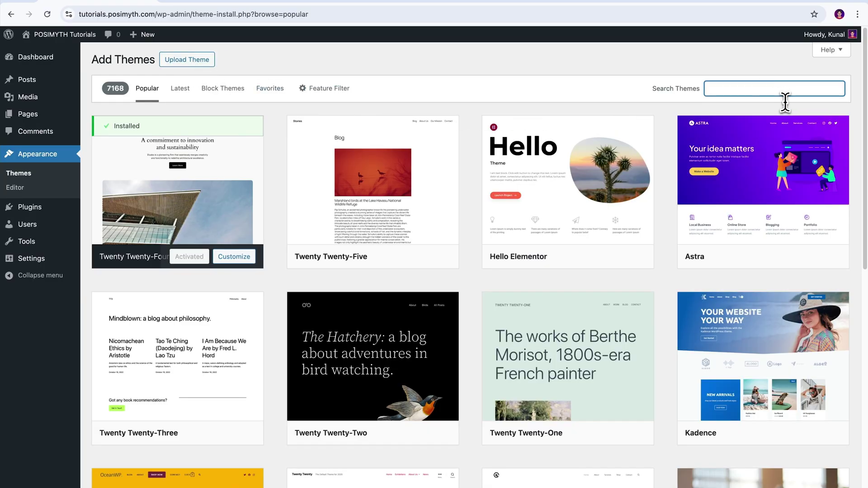
type("exter")
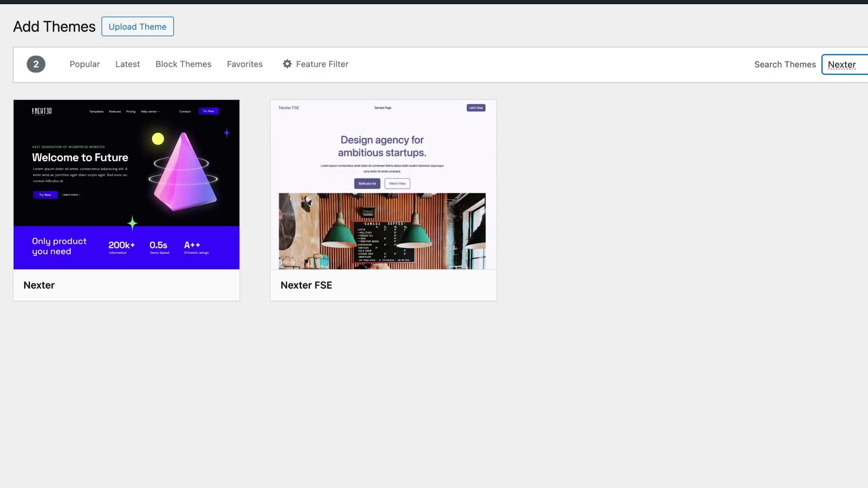
Install the Nexter theme and activate it.
mouse_move(132, 213)
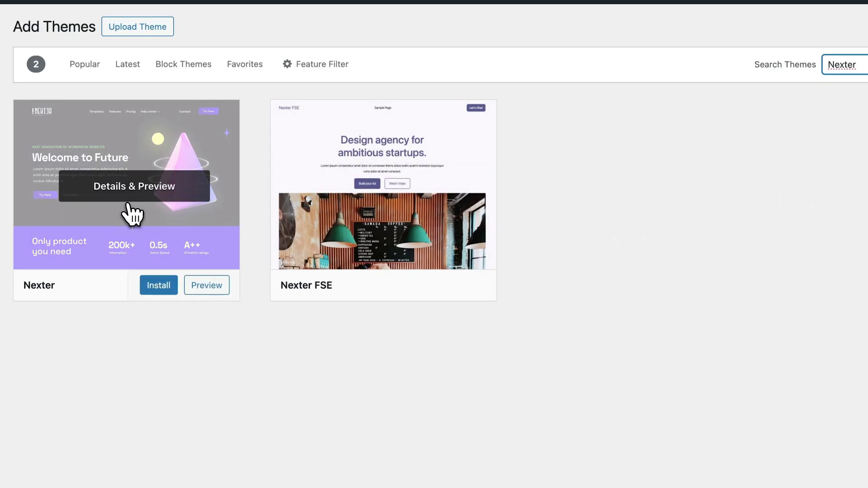
left_click(159, 285)
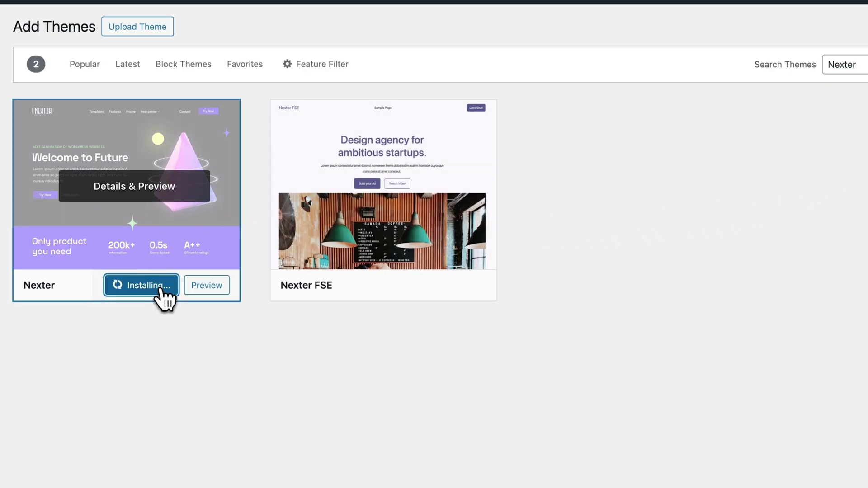
left_click(137, 286)
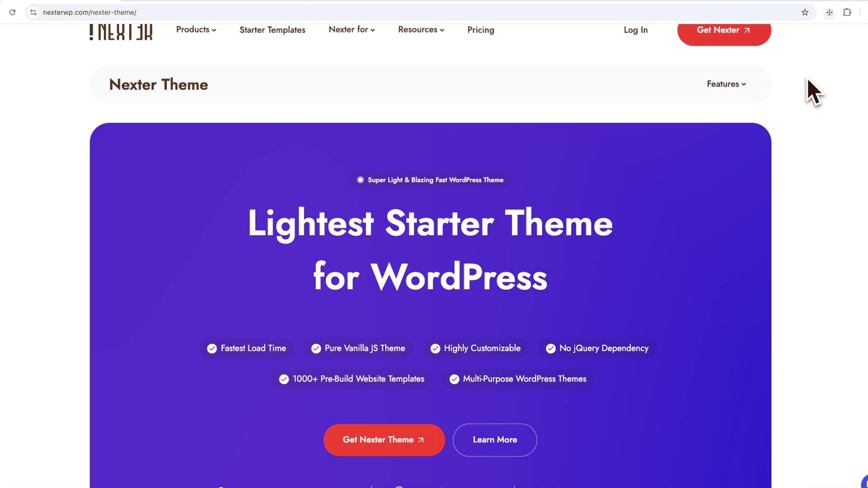
Scroll through the Nexter Theme features page on nexterwp.com.
scroll(807, 78, "down", 7)
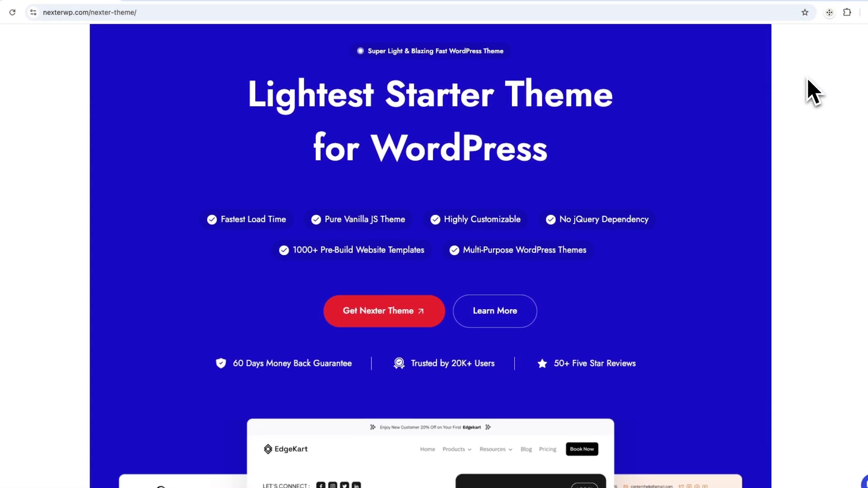
scroll(807, 78, "down", 15)
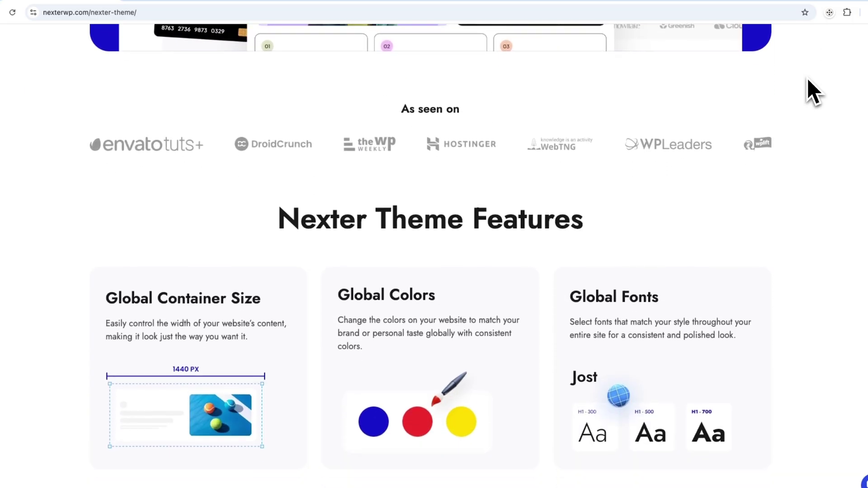
scroll(808, 77, "down", 15)
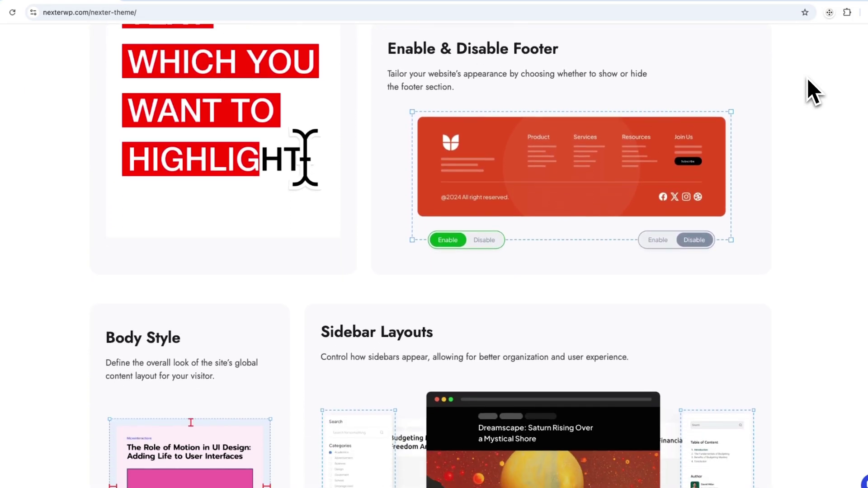
scroll(808, 78, "down", 15)
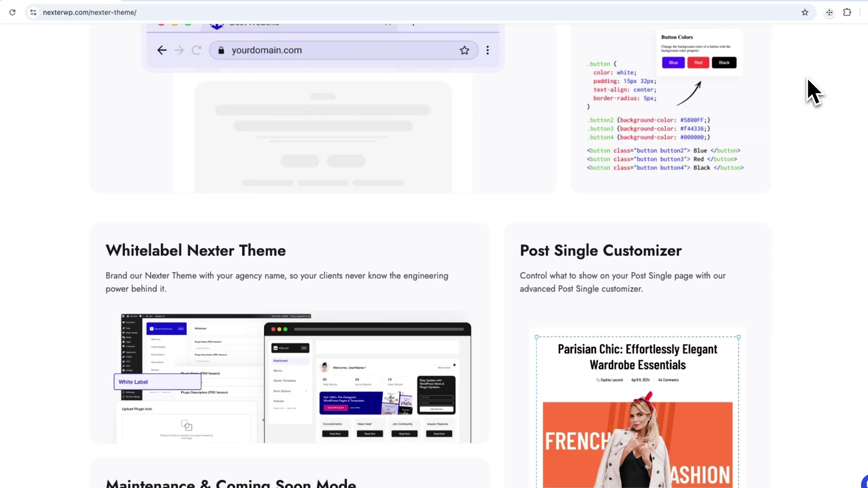
scroll(808, 78, "down", 15)
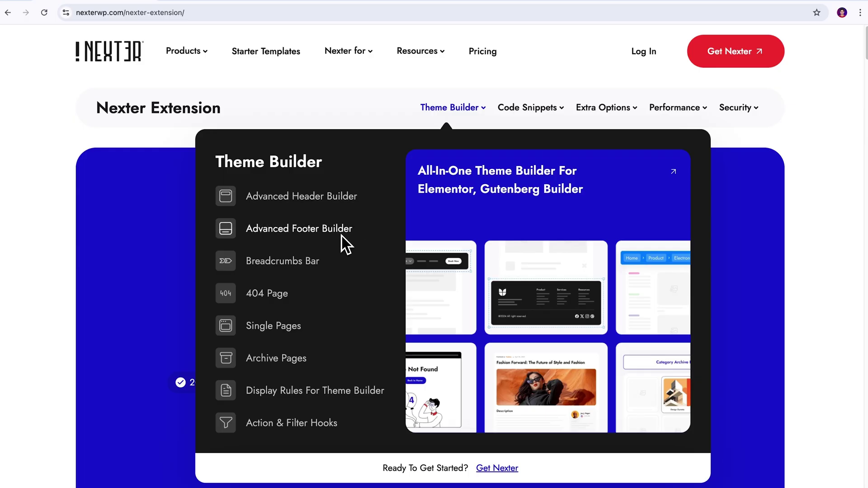
Look over the Performance mega-menu on the Nexter Extension page.
mouse_move(670, 122)
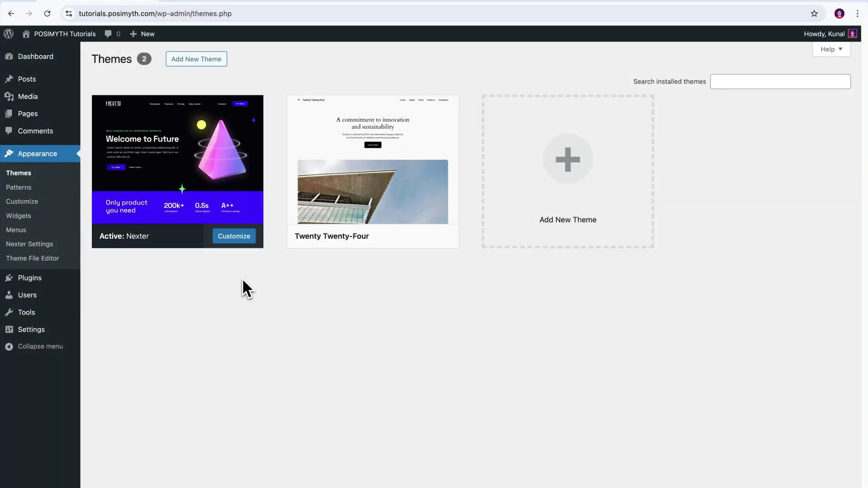
Find the Nexter Extension plugin in Add New Plugins, install it and activate it.
left_click(52, 280)
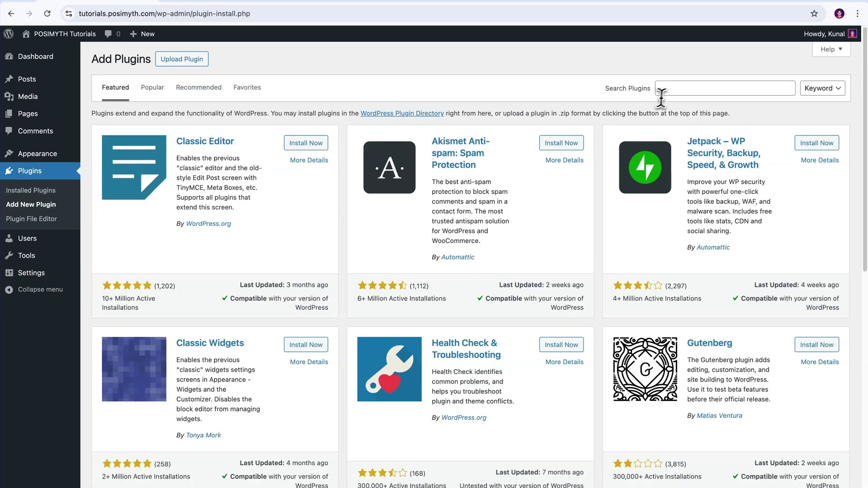
type("Nexter Extension")
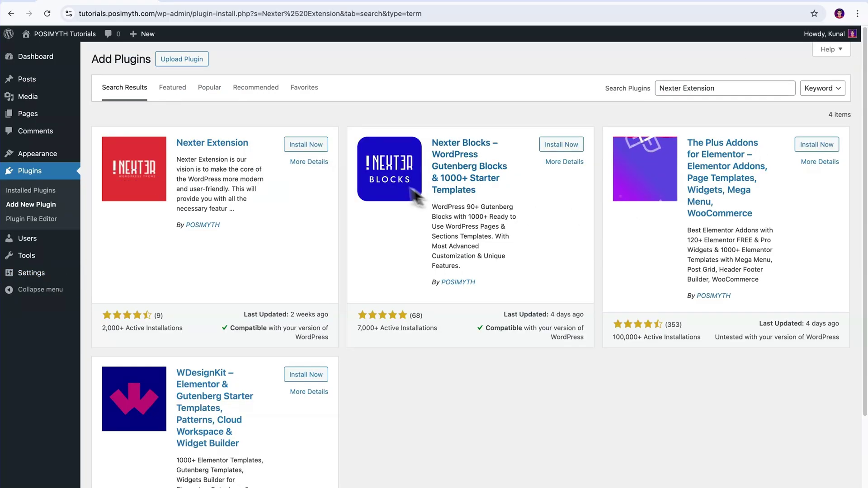
left_click(310, 146)
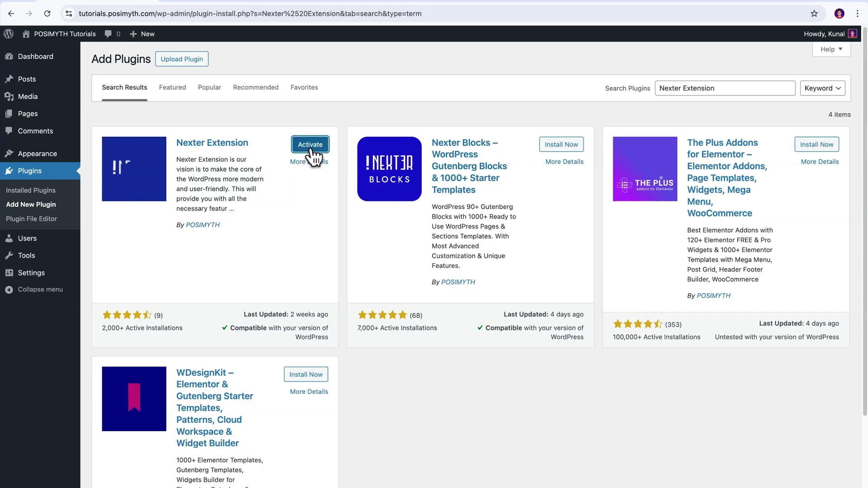
left_click(317, 149)
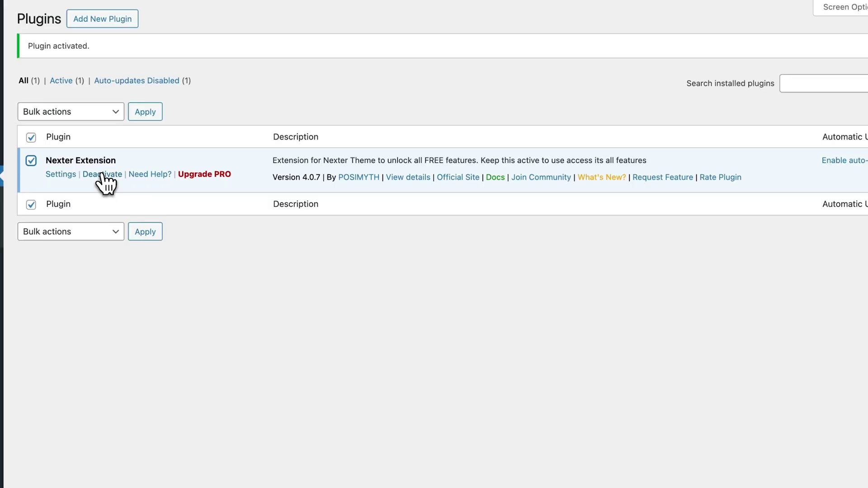
Look through the Nexter Extension plugin's details window, then close it.
left_click(405, 178)
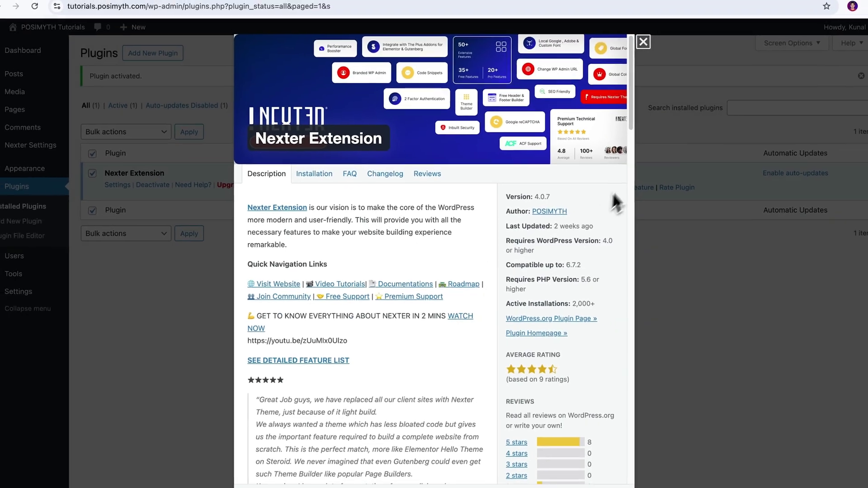
left_click_drag(626, 130, 636, 487)
left_click(637, 48)
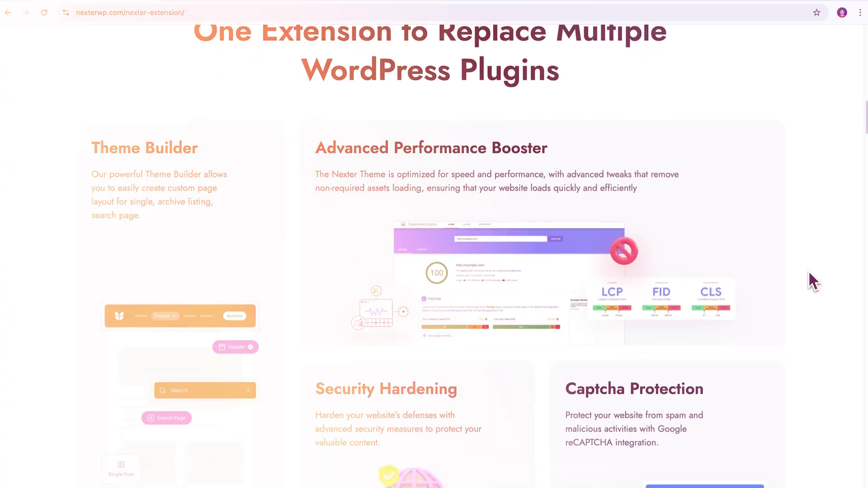
Scroll the Nexter Extension features page, jumping to Code Snippets, then Security.
scroll(808, 271, "down", 15)
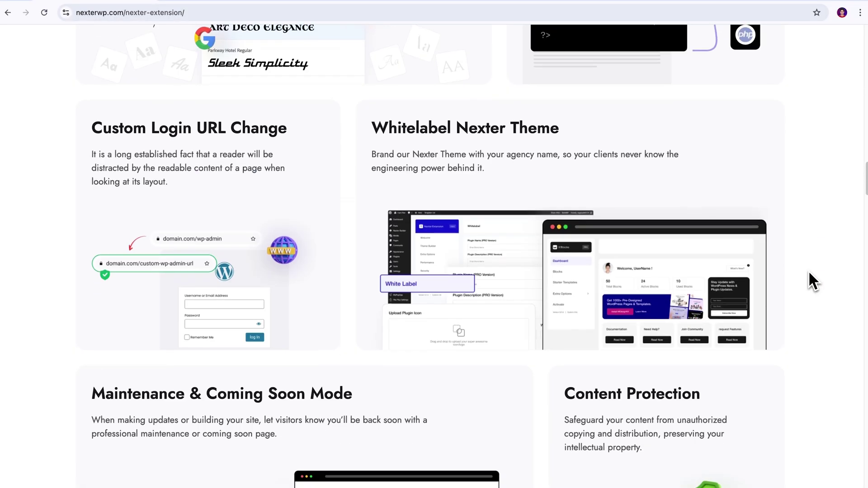
scroll(810, 272, "down", 10)
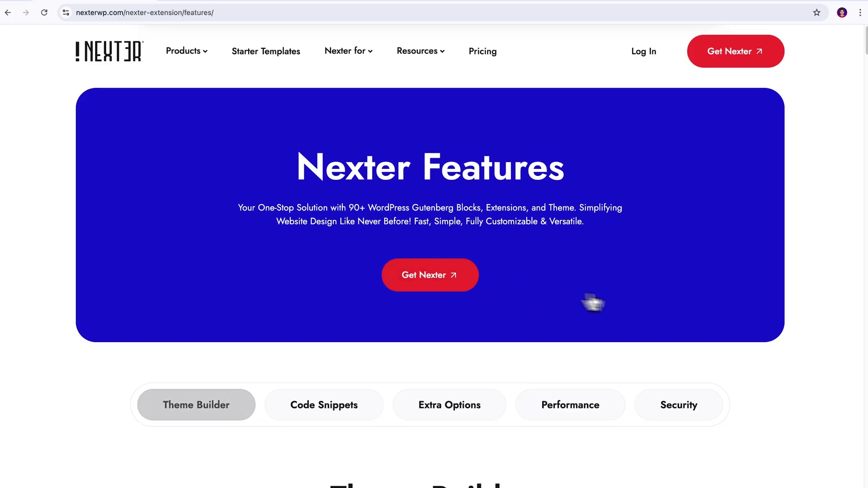
scroll(838, 271, "down", 7)
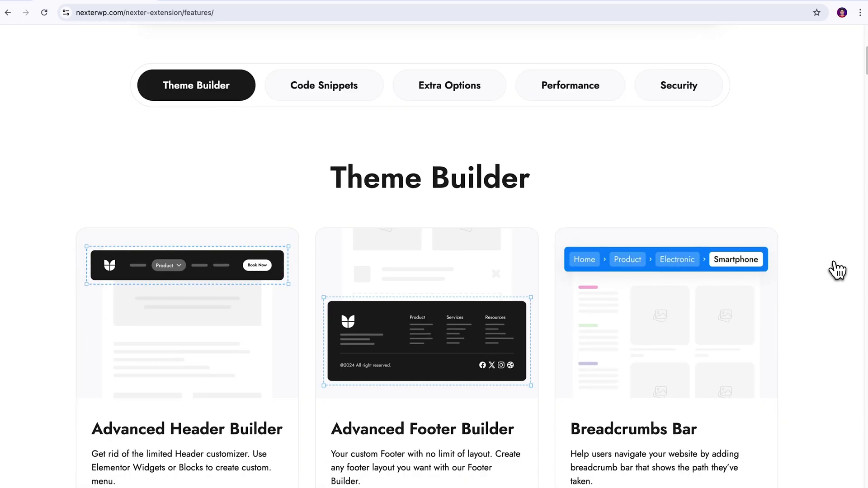
left_click(341, 99)
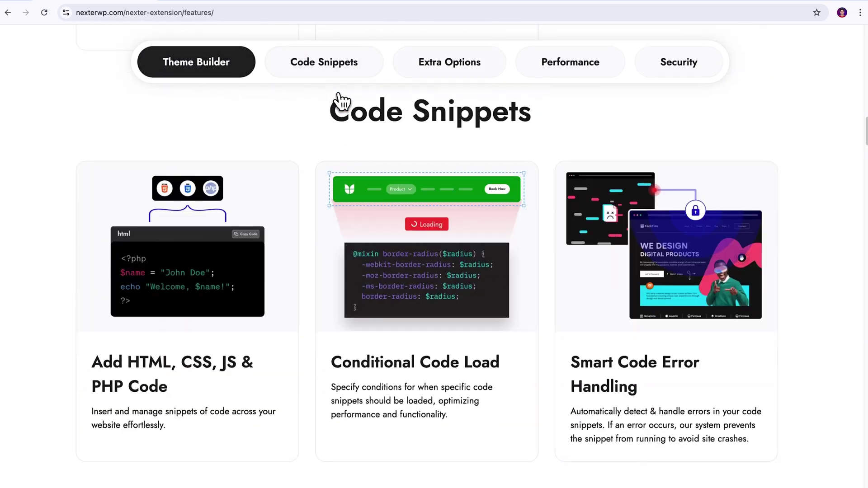
scroll(342, 99, "down", 2)
left_click(671, 81)
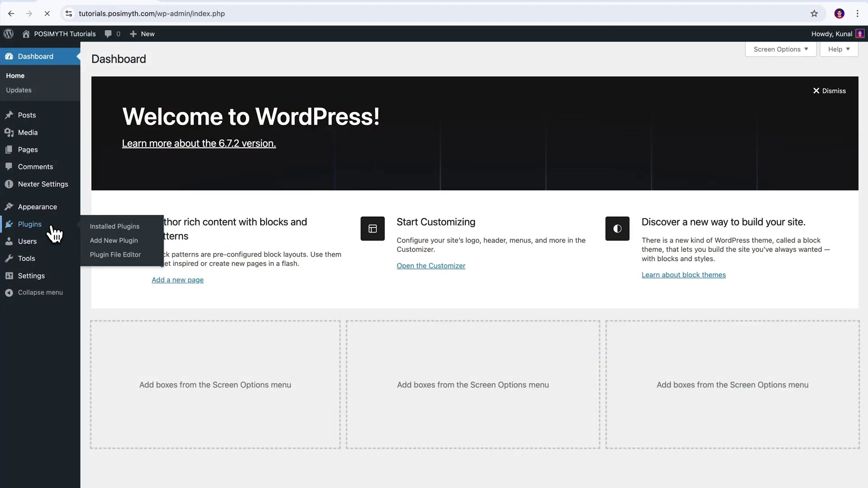
Open Installed Plugins, then review the $249 Studio lifetime plan on the Pricing page.
left_click(56, 232)
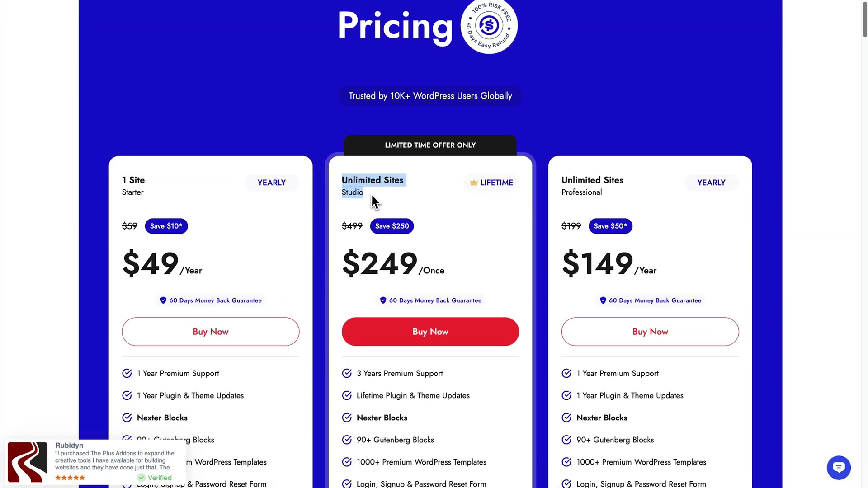
left_click(567, 187)
left_click_drag(866, 32, 866, 49)
left_click_drag(346, 136, 451, 140)
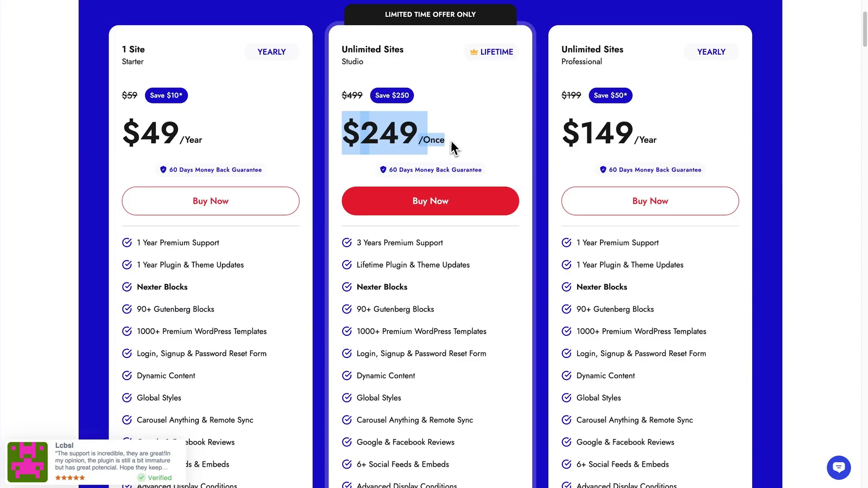
left_click(452, 140)
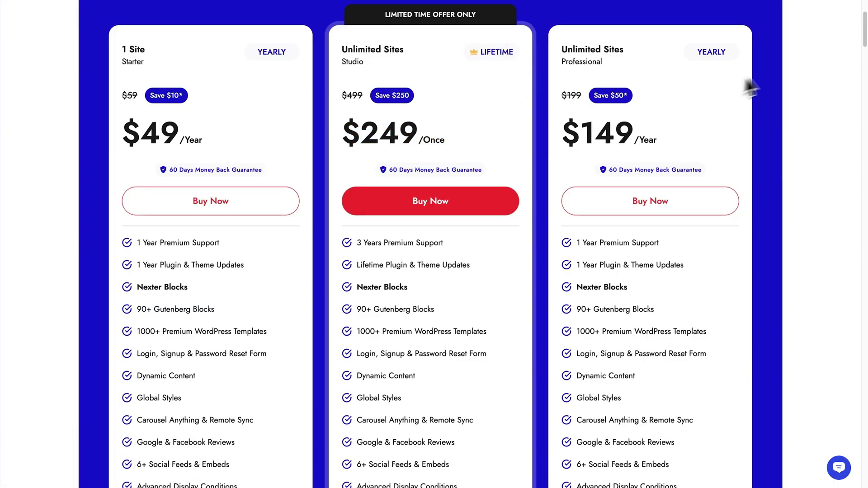
scroll(751, 88, "down", 4)
left_click_drag(362, 60, 446, 476)
scroll(466, 397, "up", 4)
Buy the Unlimited Sites Studio plan, paying with PayPal.
scroll(506, 287, "up", 7)
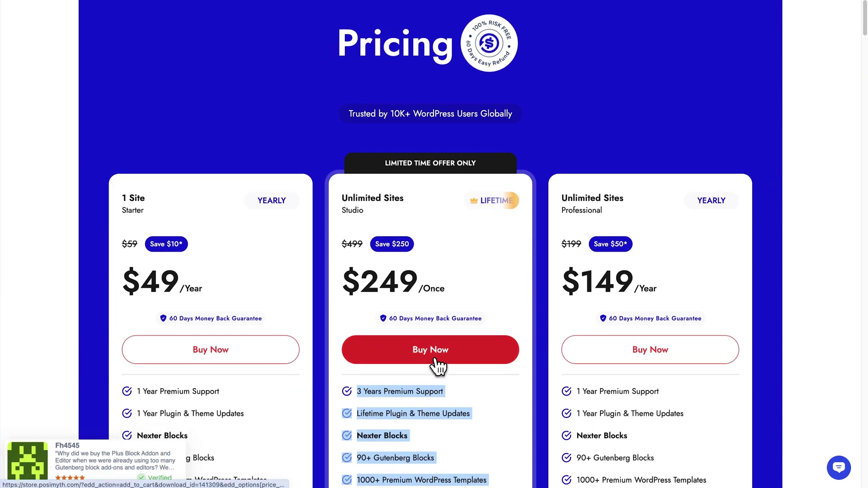
left_click(435, 360)
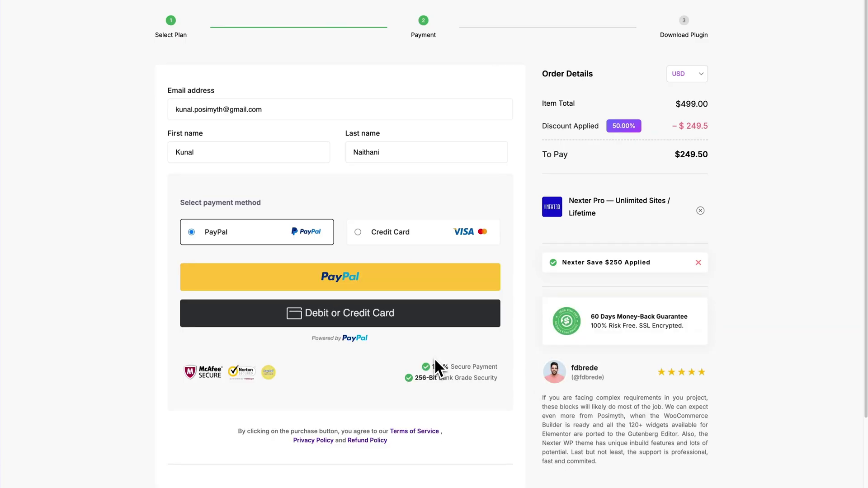
left_click(361, 235)
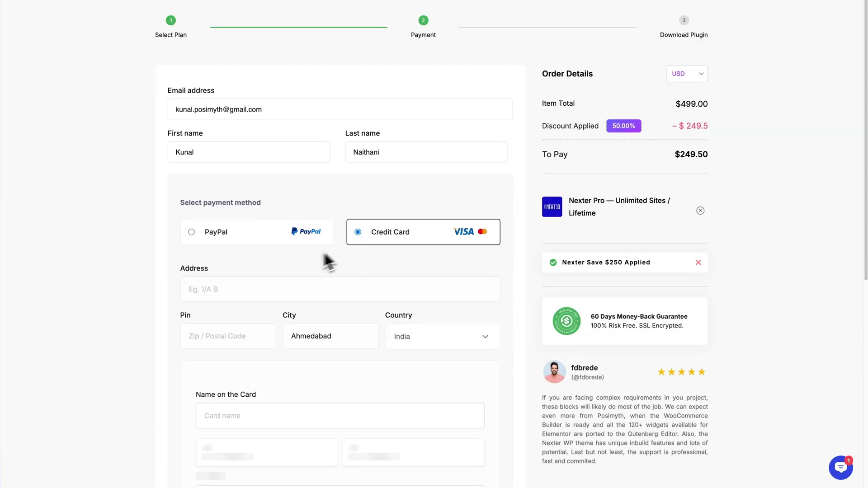
left_click(192, 233)
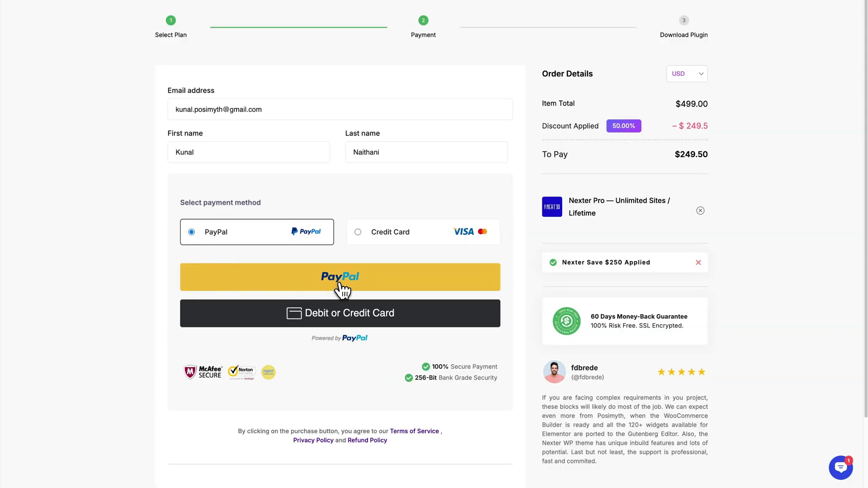
left_click(343, 289)
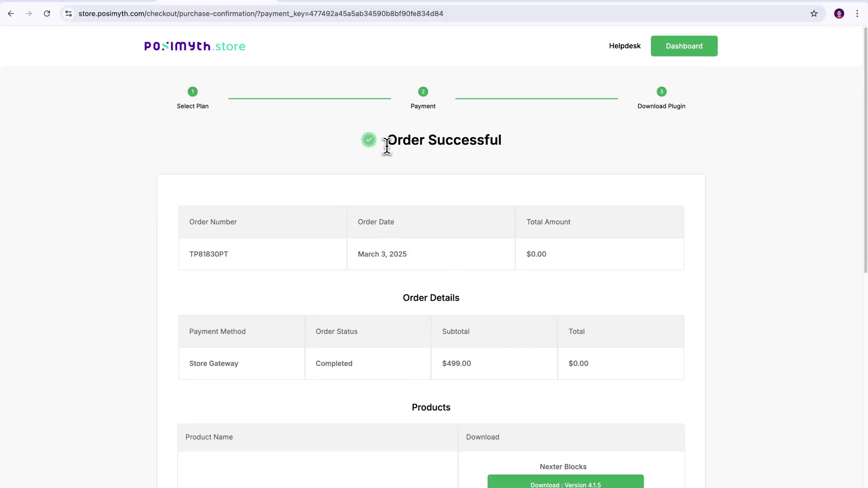
Review the Order Successful page's License Keys and Nexter Blocks and Extension downloads.
left_click_drag(384, 144, 505, 156)
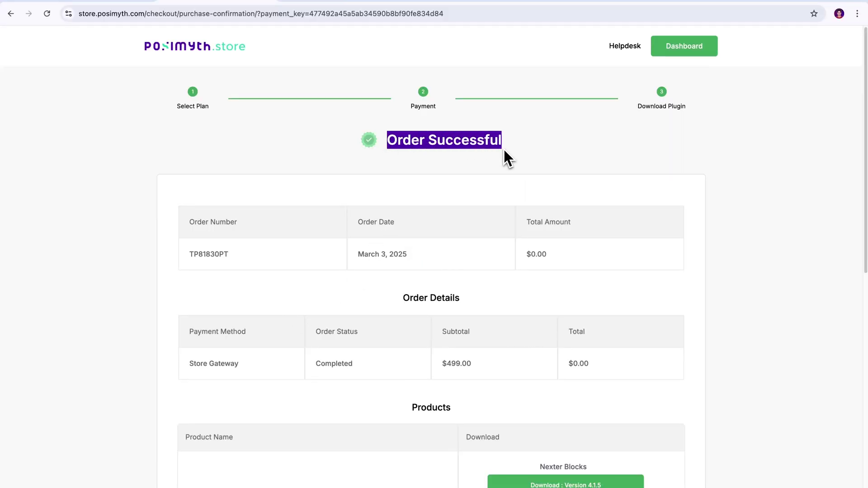
scroll(781, 255, "down", 6)
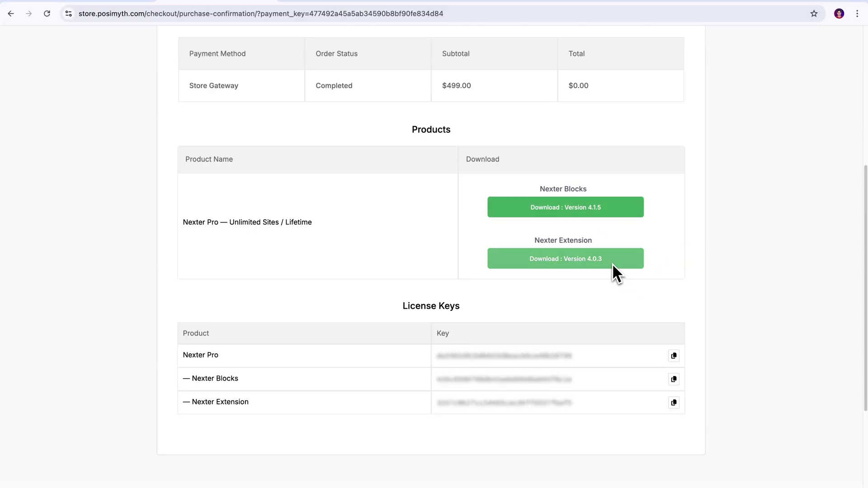
left_click_drag(397, 310, 465, 315)
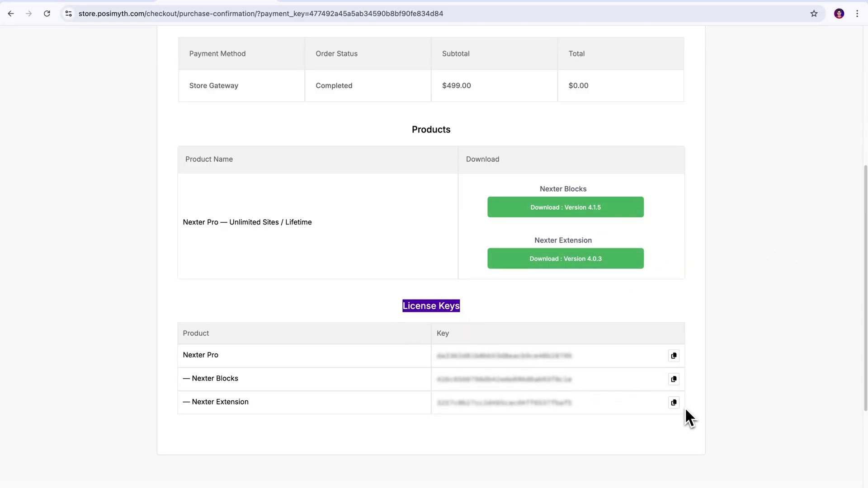
triple_click(537, 190)
left_click(592, 201)
left_click_drag(572, 192, 538, 190)
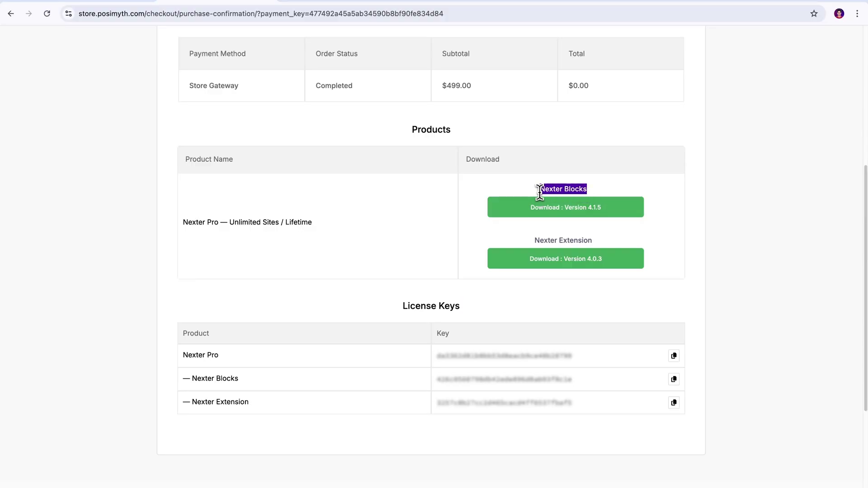
left_click(534, 238)
left_click_drag(534, 240, 620, 246)
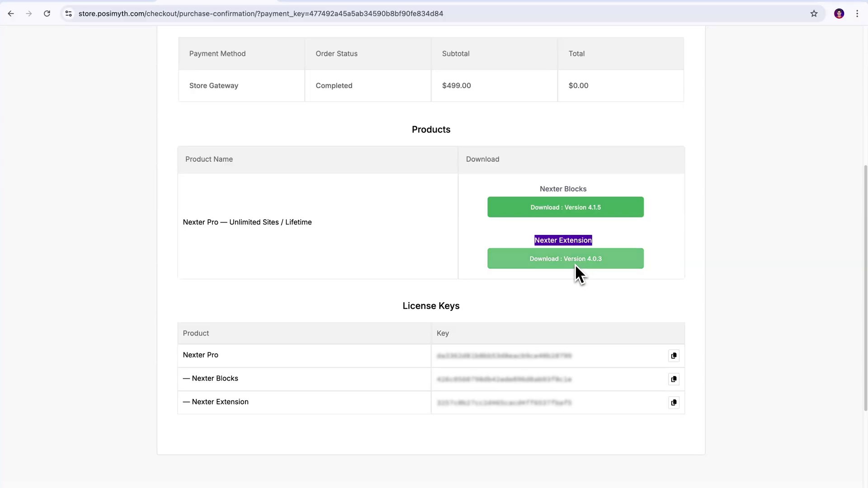
left_click(581, 275)
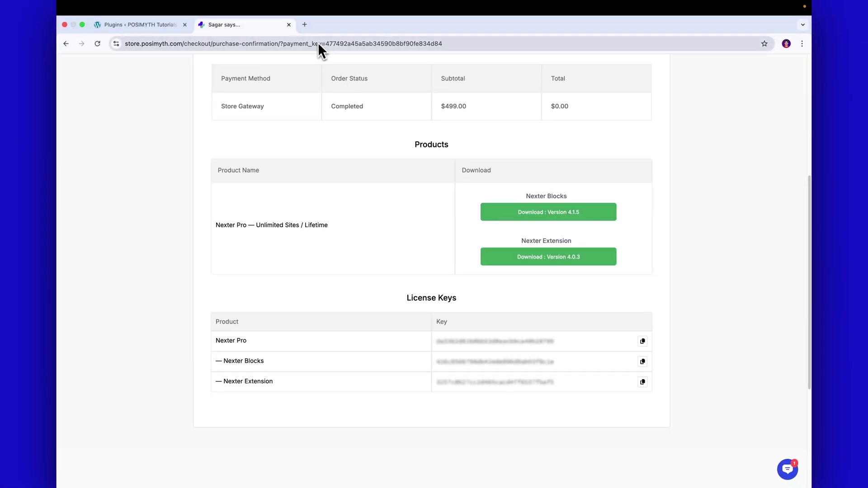
Download the Nexter Extension 4.0.3 package from the store.posimyth.com account's Download page.
left_click(309, 29)
type("store.posimyth.com")
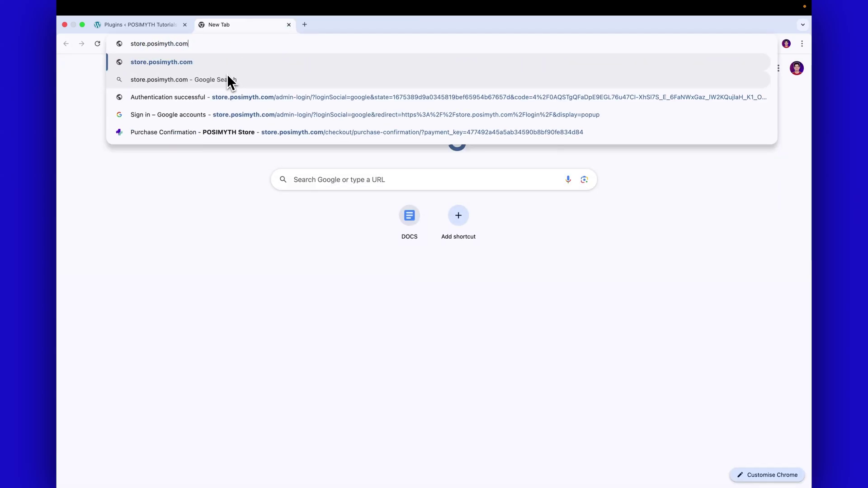
key("Return")
left_click(651, 83)
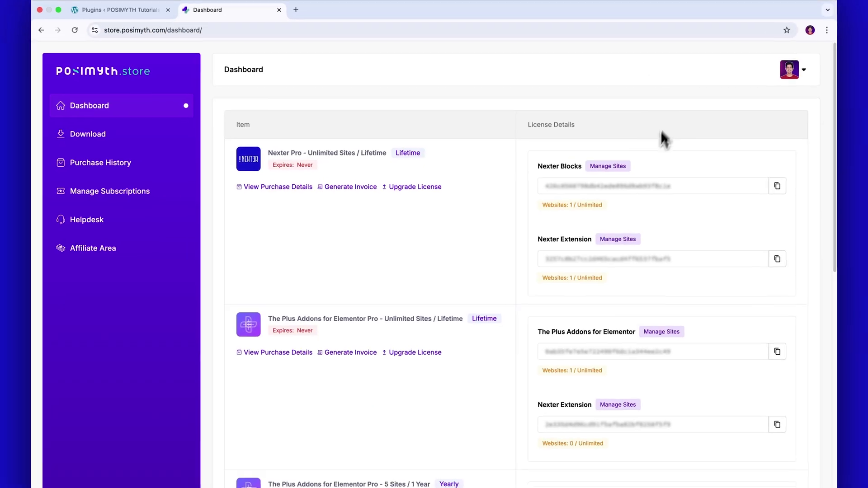
left_click(544, 238)
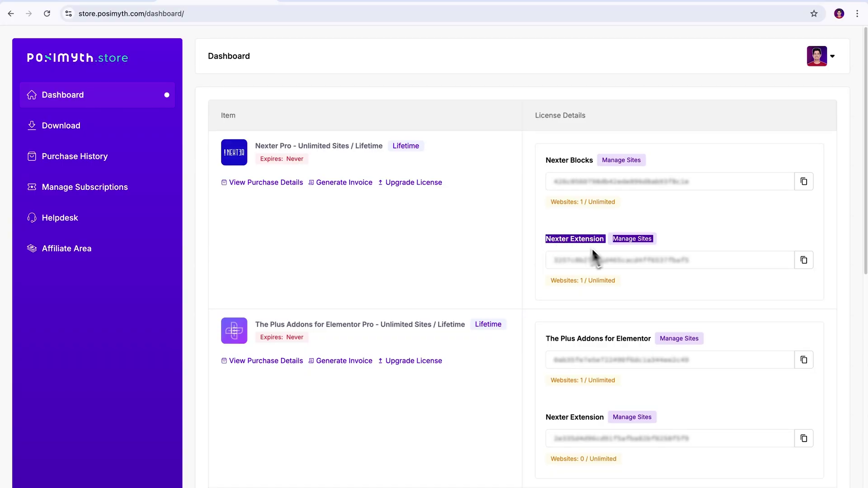
left_click(642, 220)
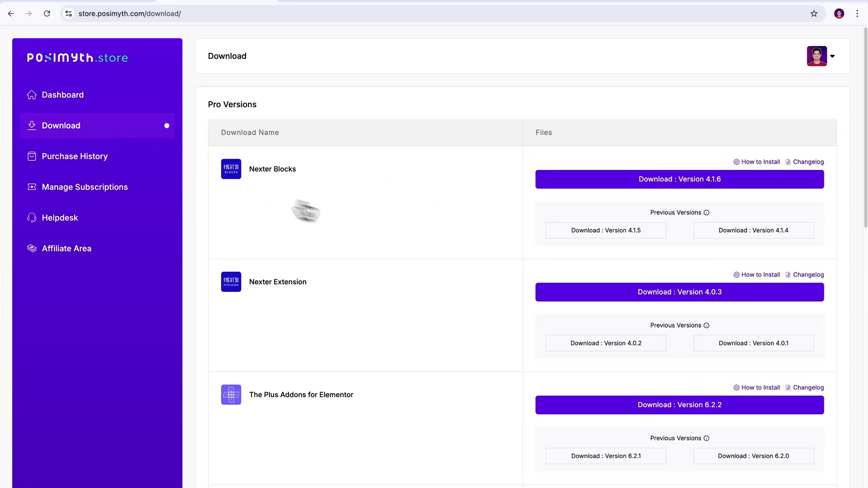
left_click(680, 299)
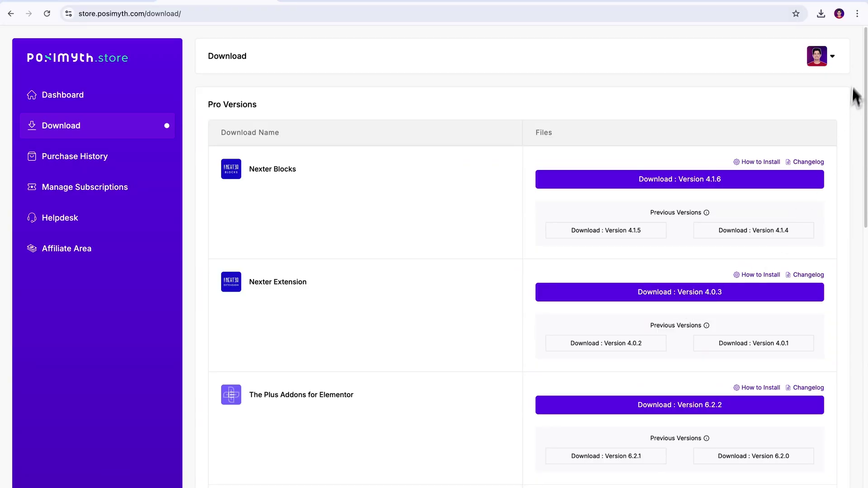
left_click(824, 18)
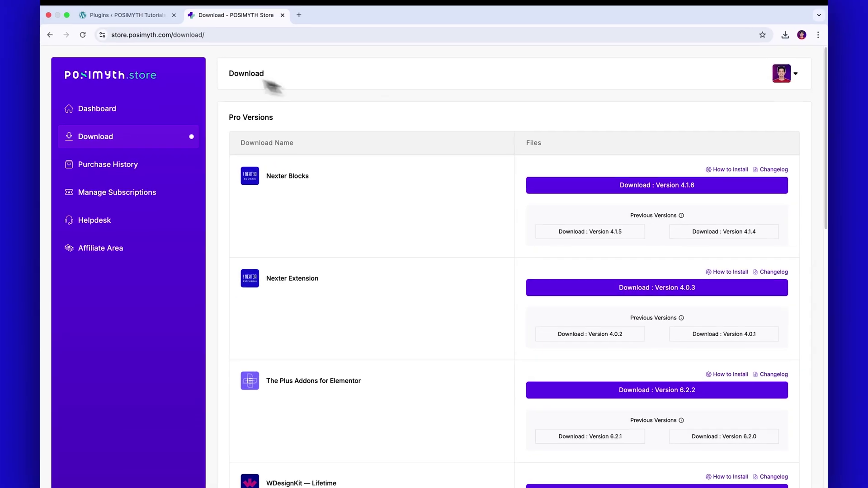
Upload the nexter-pro zip from Downloads, install it and activate the plugin.
left_click(127, 15)
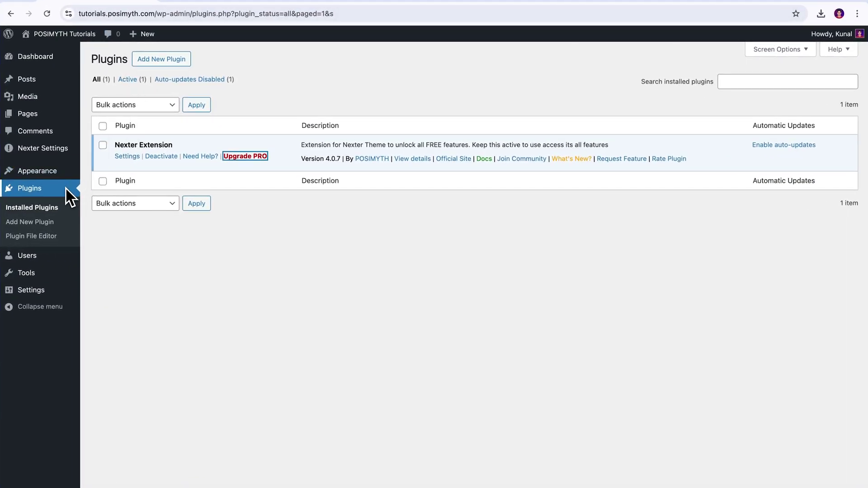
left_click(59, 224)
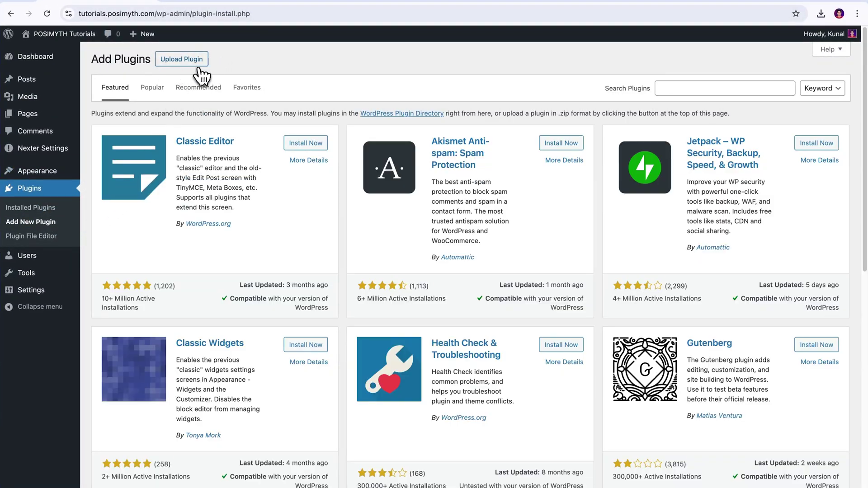
left_click(182, 63)
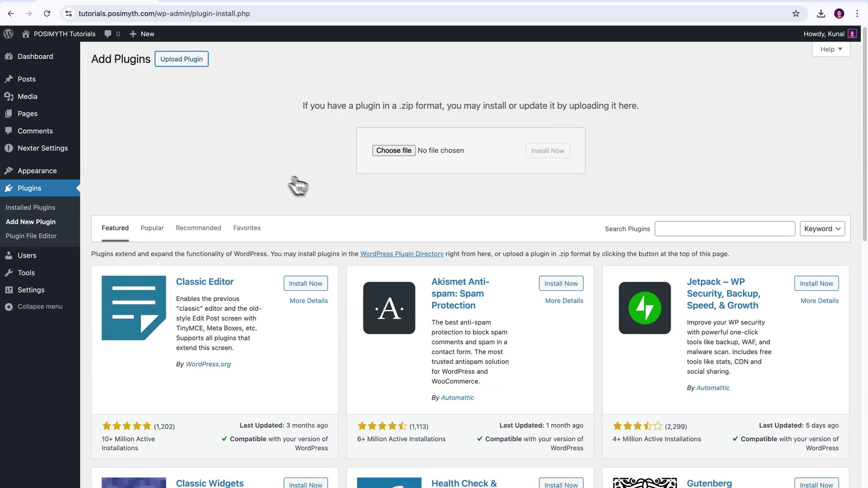
left_click(394, 152)
left_click(384, 218)
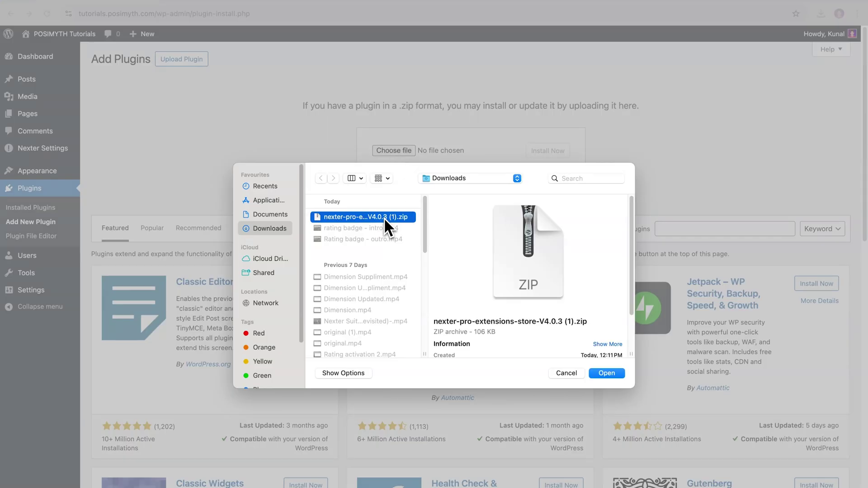
left_click(607, 374)
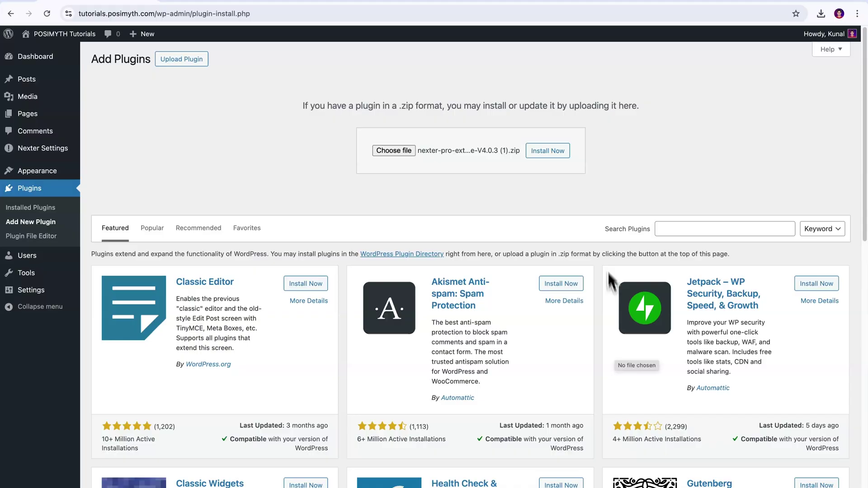
left_click(550, 156)
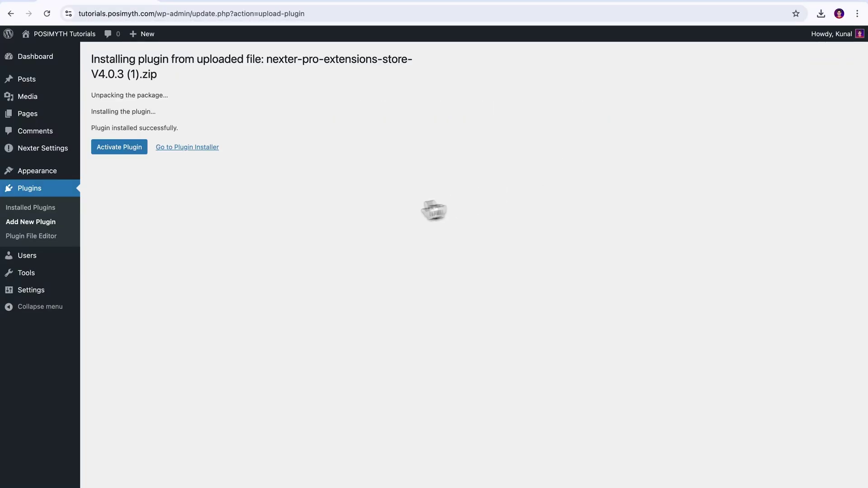
left_click(123, 154)
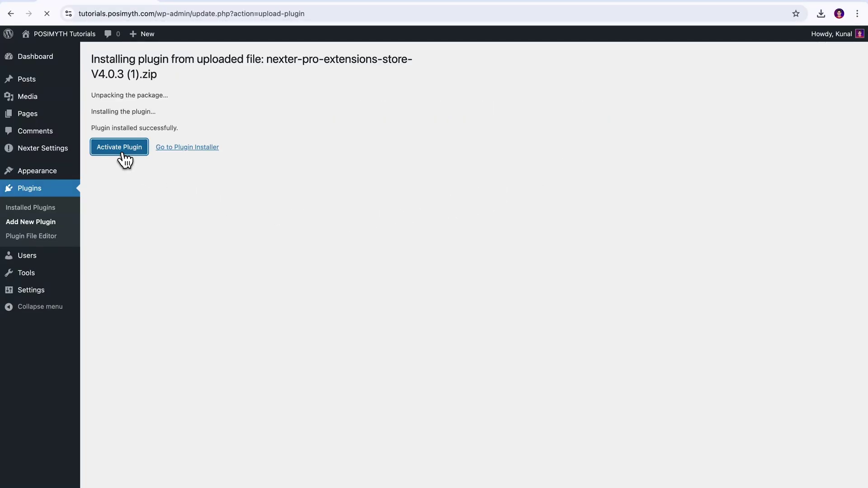
Use the Activate Nexter Pro notice's licence-key link to reach Nexter Settings > Activate PRO.
left_click_drag(125, 276, 193, 279)
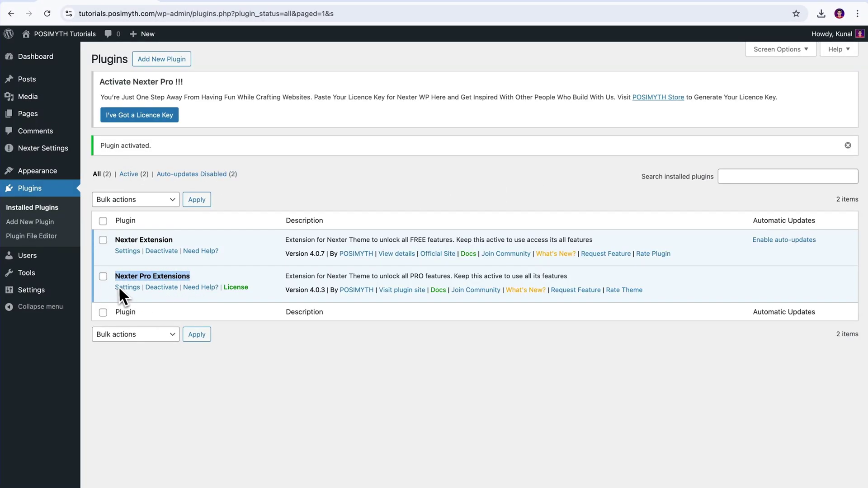
left_click(167, 304)
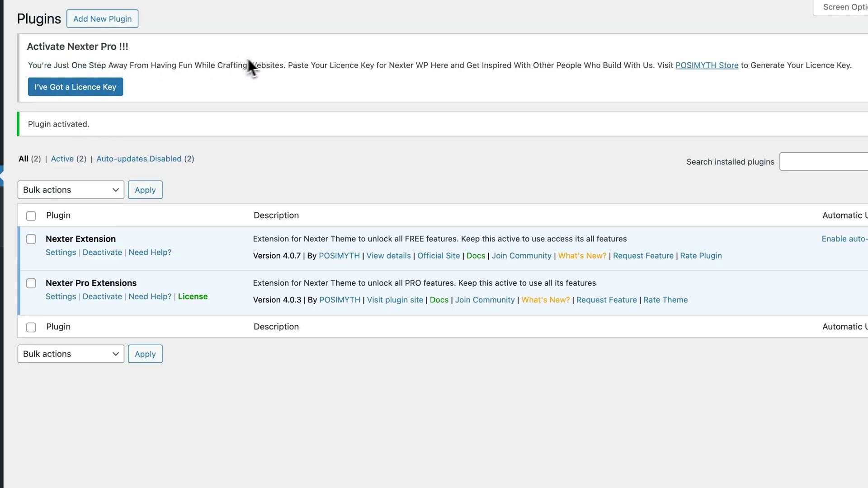
left_click_drag(28, 65, 289, 70)
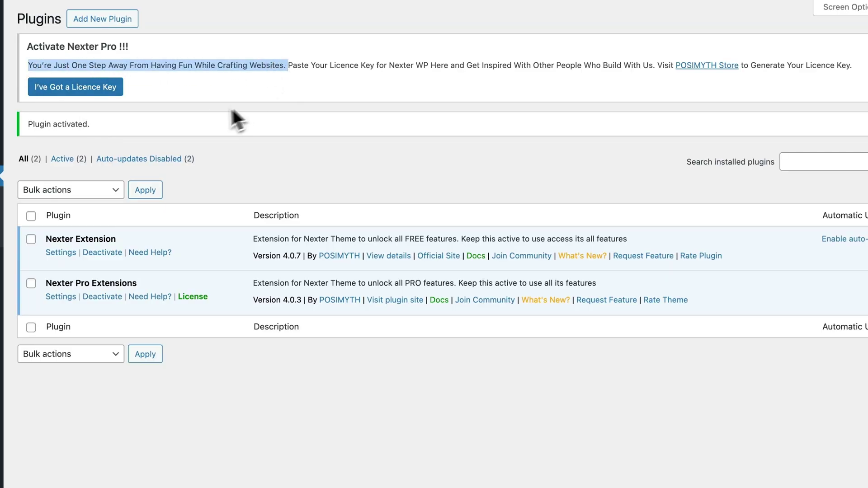
left_click(77, 97)
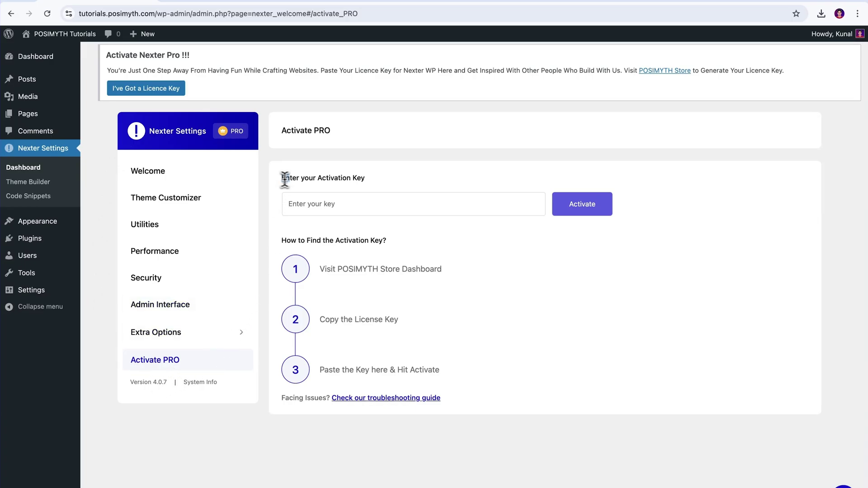
Copy the Nexter Extension licence key from the POSIMYTH Store dashboard.
left_click_drag(284, 179, 365, 183)
left_click(340, 209)
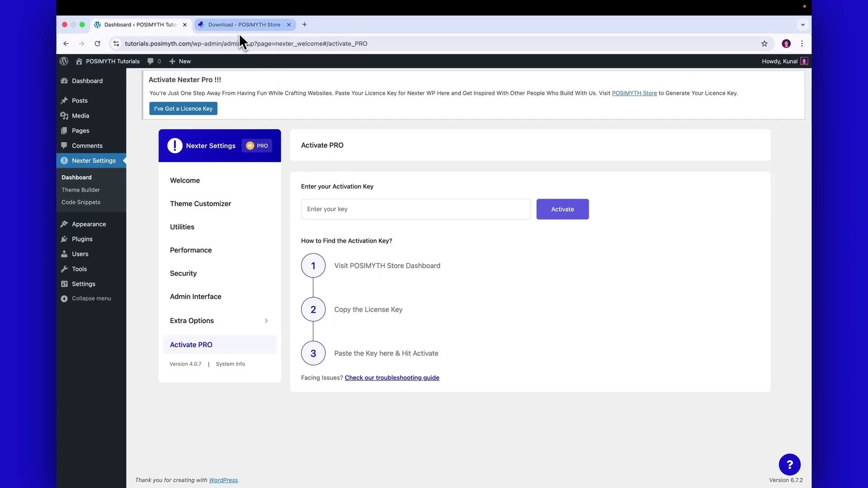
left_click(237, 31)
left_click(160, 121)
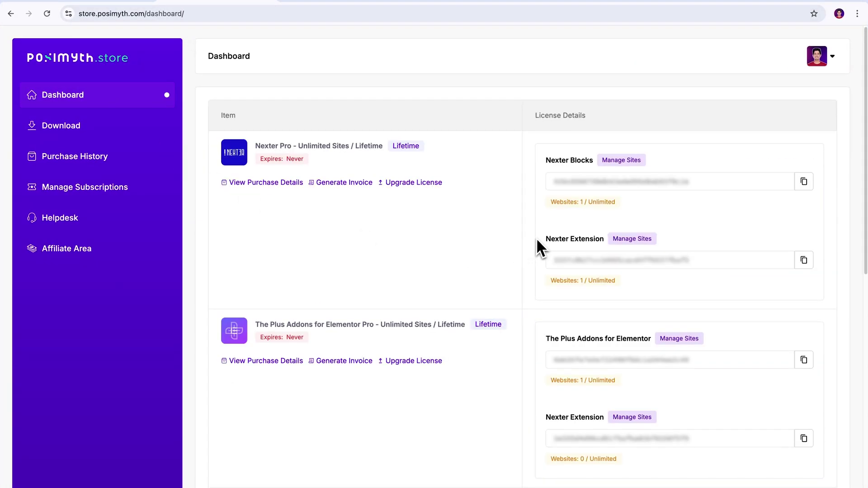
left_click_drag(545, 239, 604, 245)
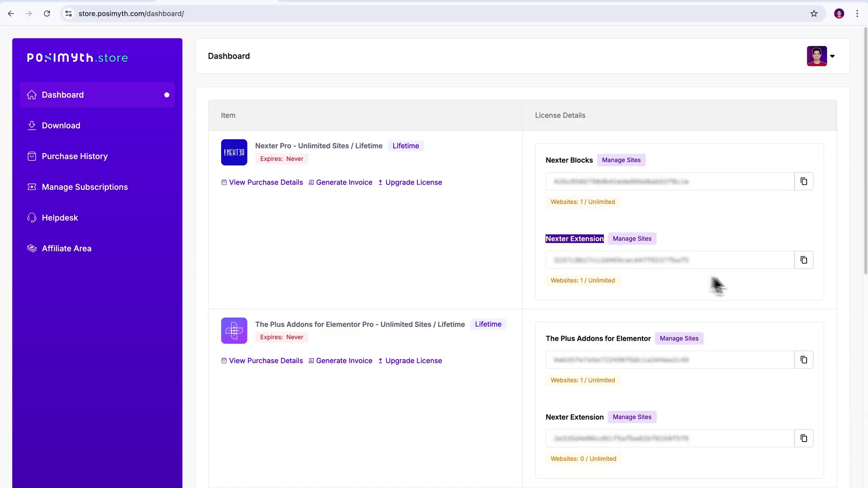
left_click(805, 266)
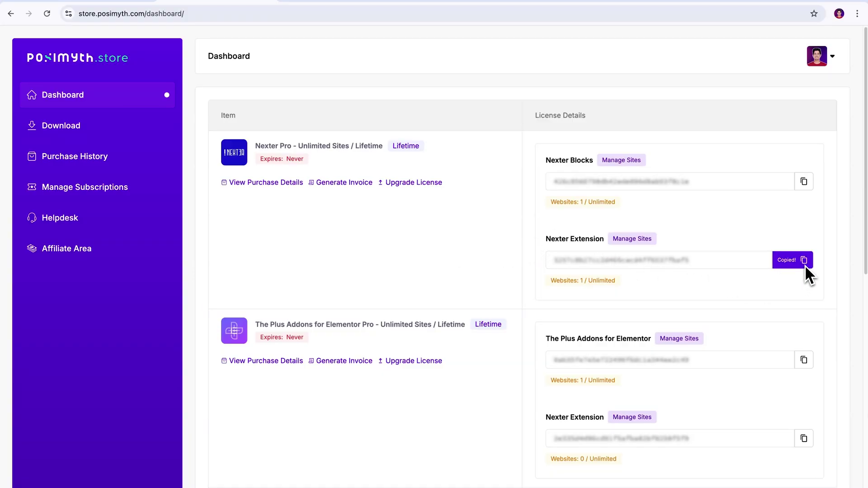
Paste the key into Enter your Activation Key in WordPress and activate the Nexter Pro licence.
left_click(137, 25)
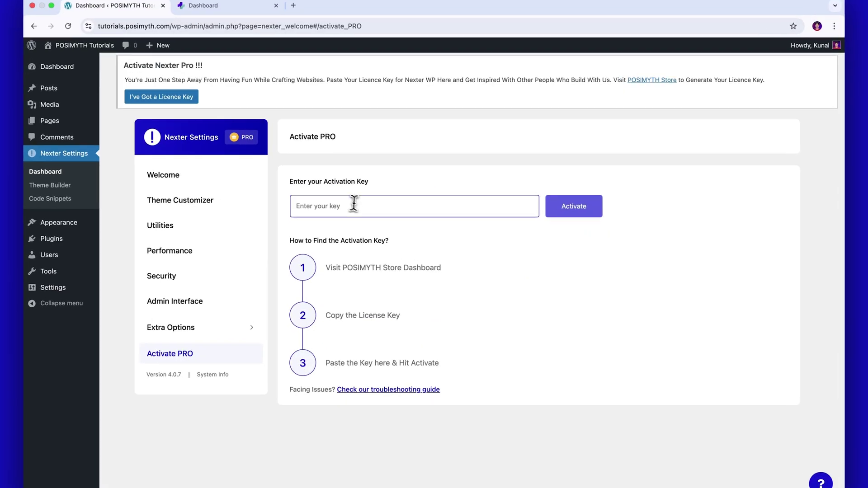
left_click(362, 209)
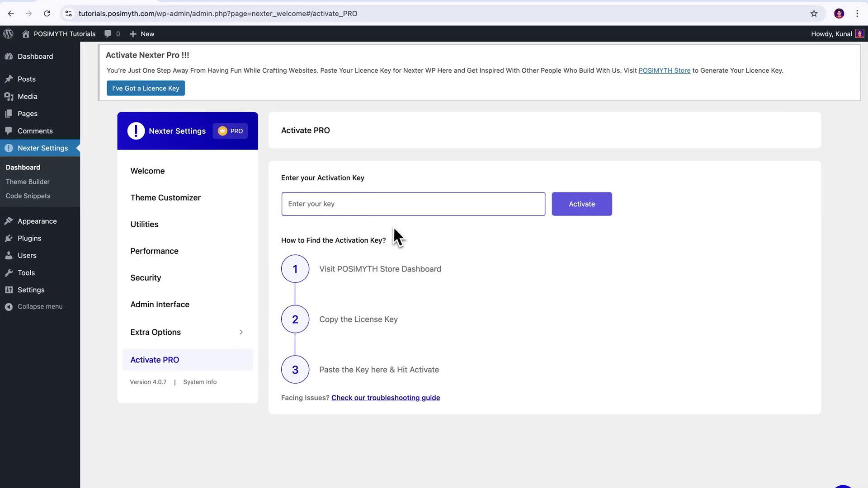
key("super+v")
left_click(582, 206)
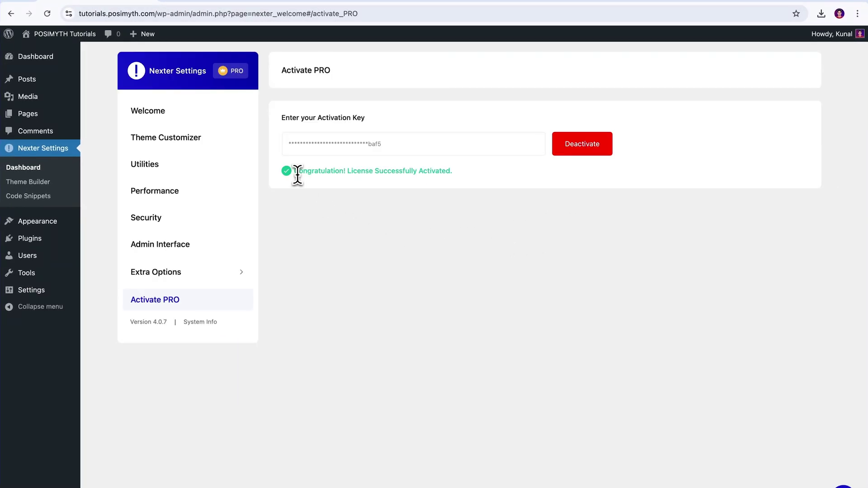
left_click_drag(294, 171, 451, 182)
left_click(481, 193)
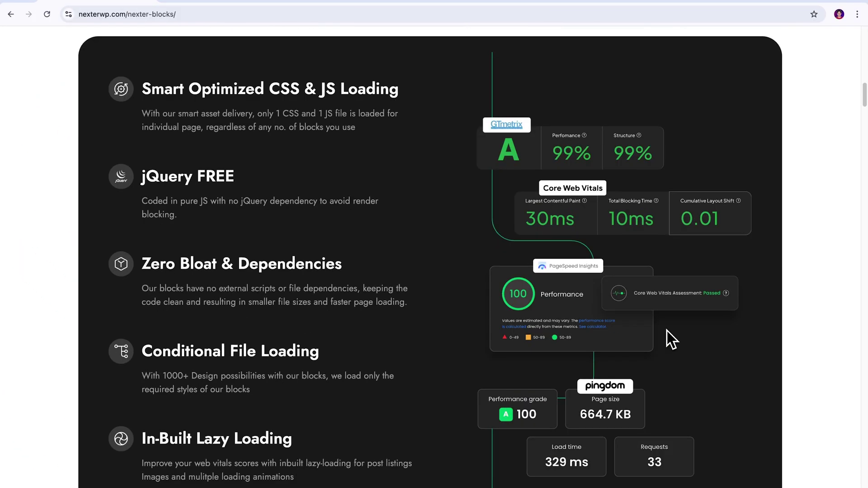
Open 'Explore all 90+ Blocks' on the Nexter Blocks page and scroll through the Blocks Library.
scroll(667, 333, "down", 5)
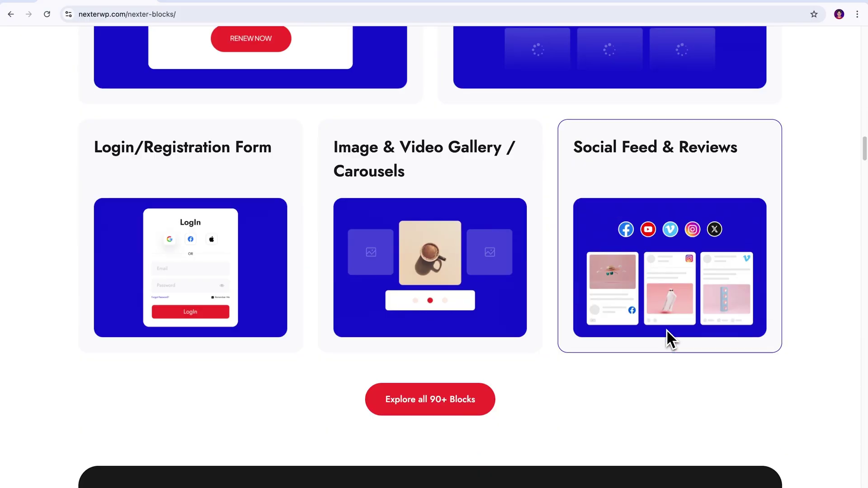
left_click(429, 409)
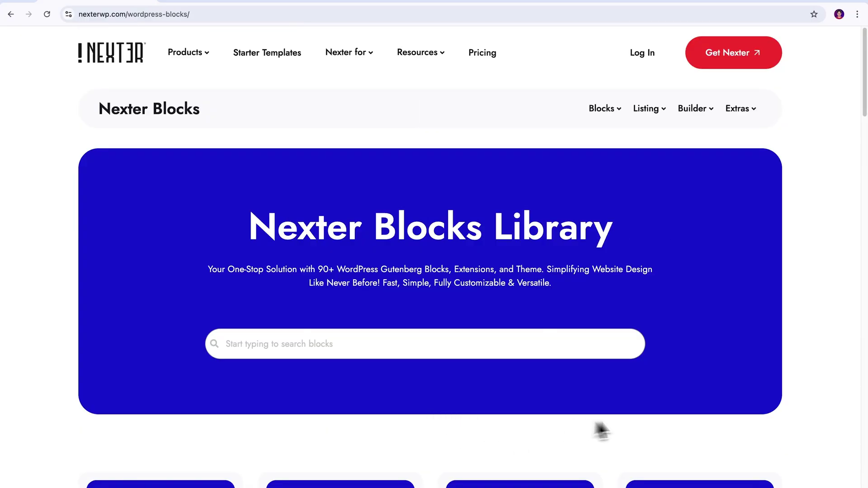
scroll(683, 391, "down", 20)
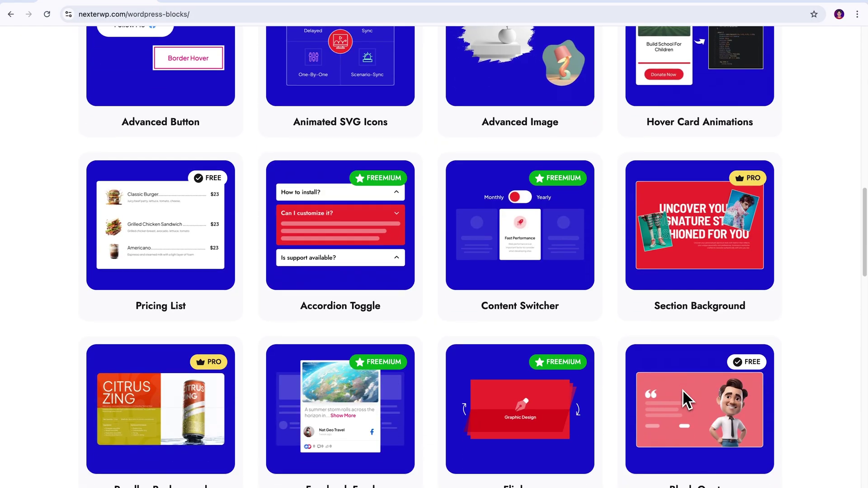
scroll(683, 390, "down", 2)
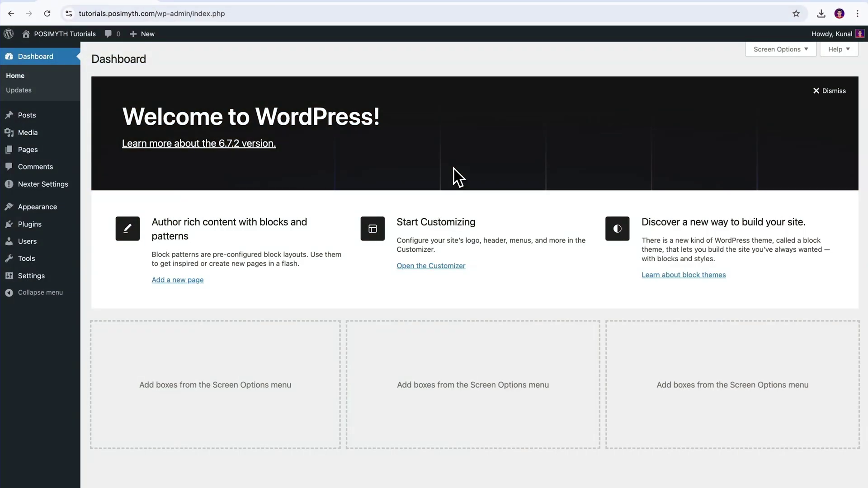
Search plugins for 'Nexter Blocks', then install and activate the Nexter Blocks plugin.
left_click(48, 227)
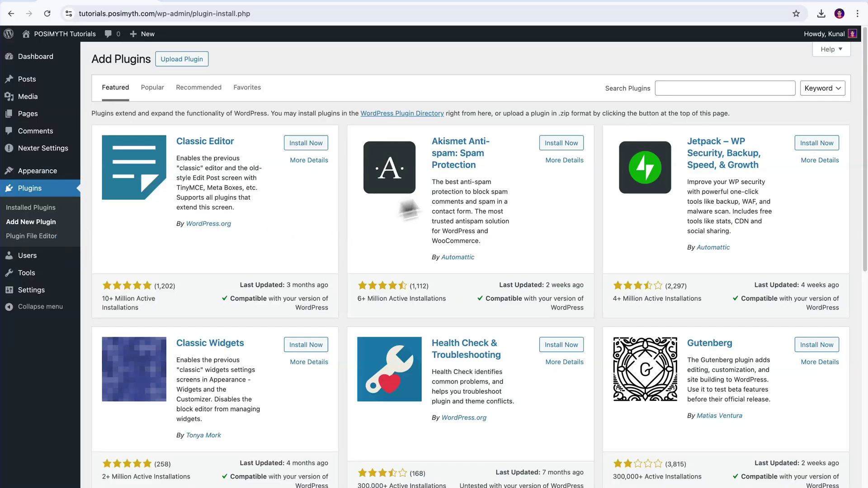
left_click(681, 88)
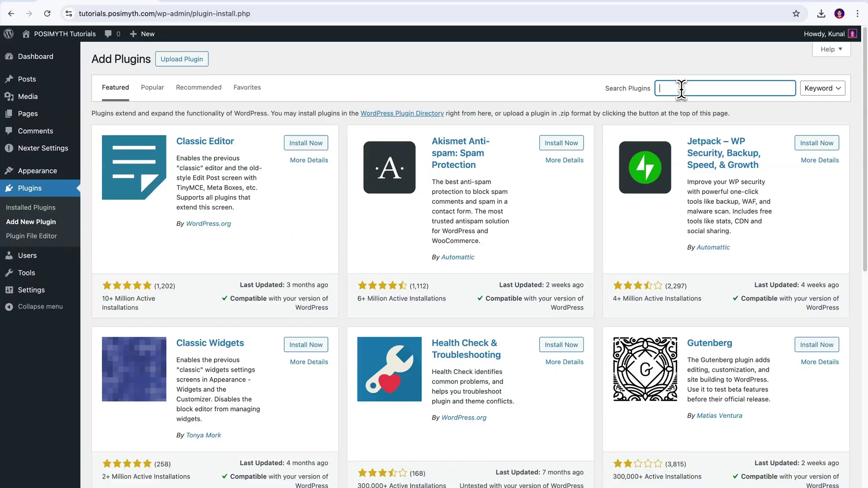
type("Nexter Blocks")
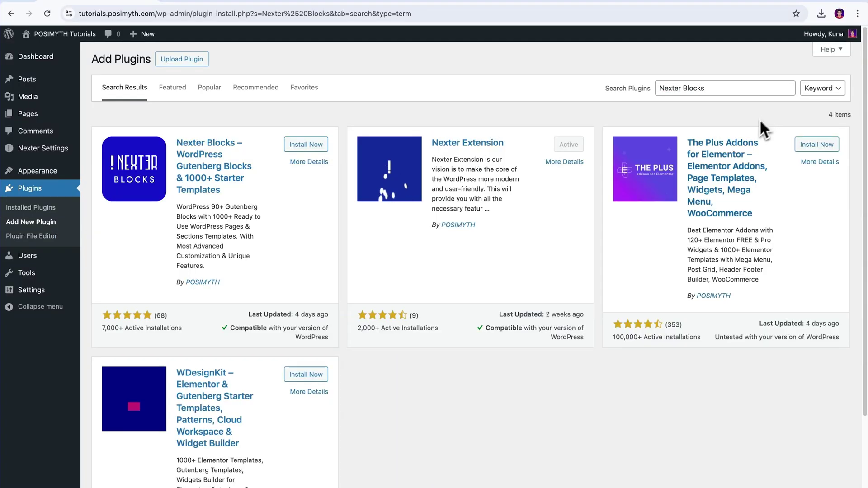
left_click(320, 148)
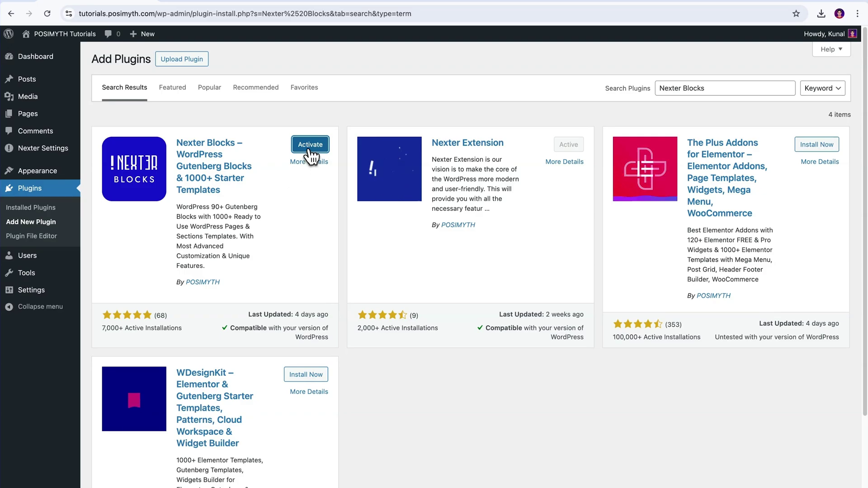
left_click(309, 148)
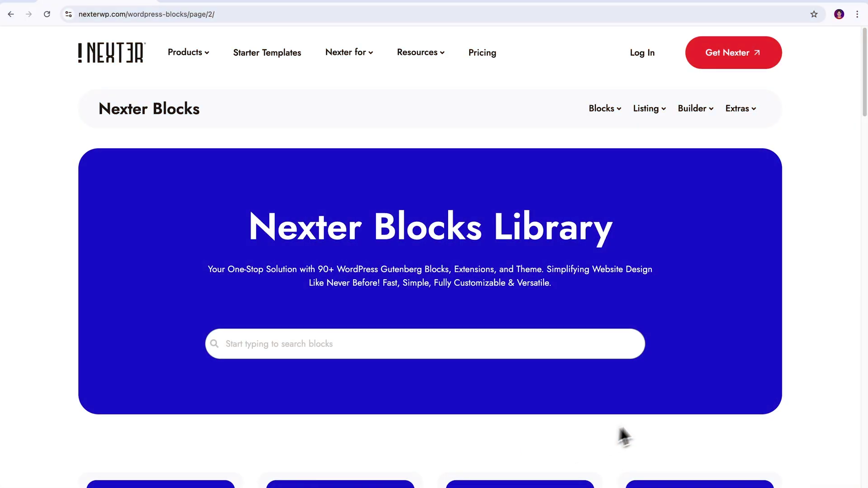
Scroll through the blocks library, moving on to pages 3 and 4 of the listings.
scroll(620, 436, "down", 15)
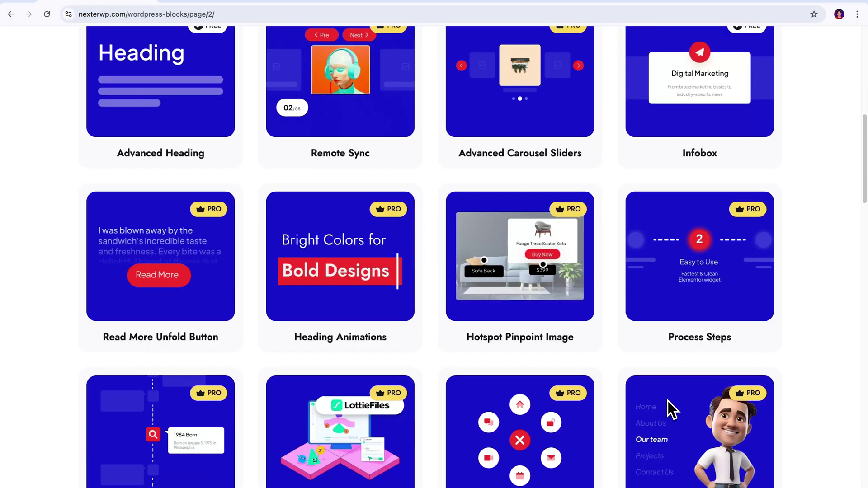
scroll(669, 400, "down", 7)
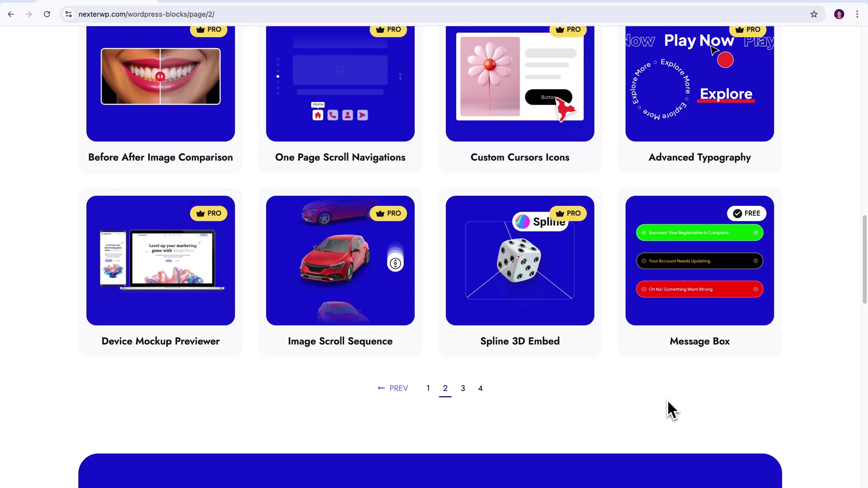
left_click(467, 397)
scroll(667, 409, "down", 15)
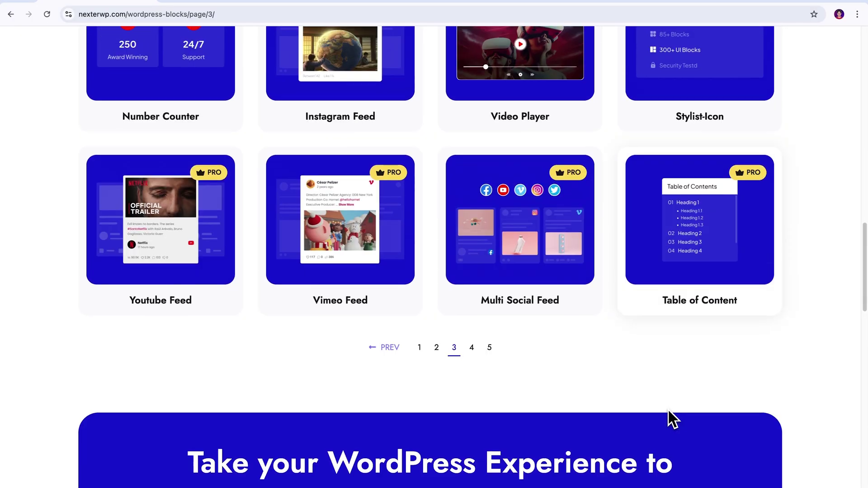
left_click(472, 349)
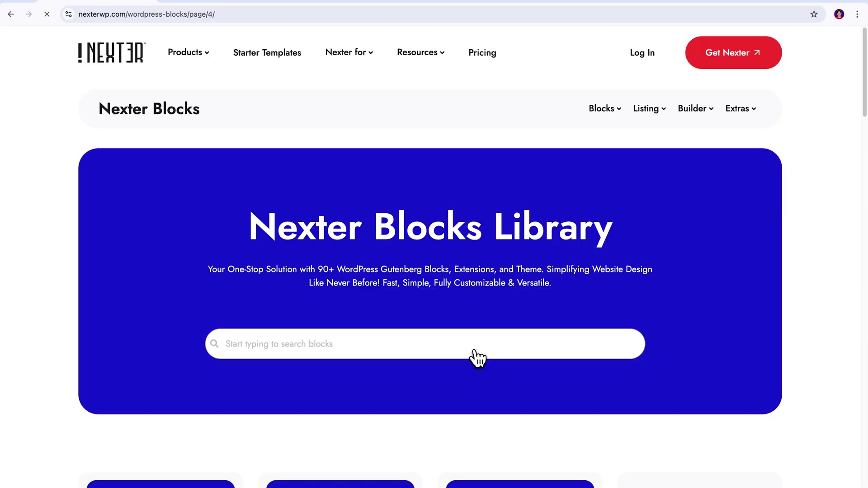
scroll(671, 408, "down", 18)
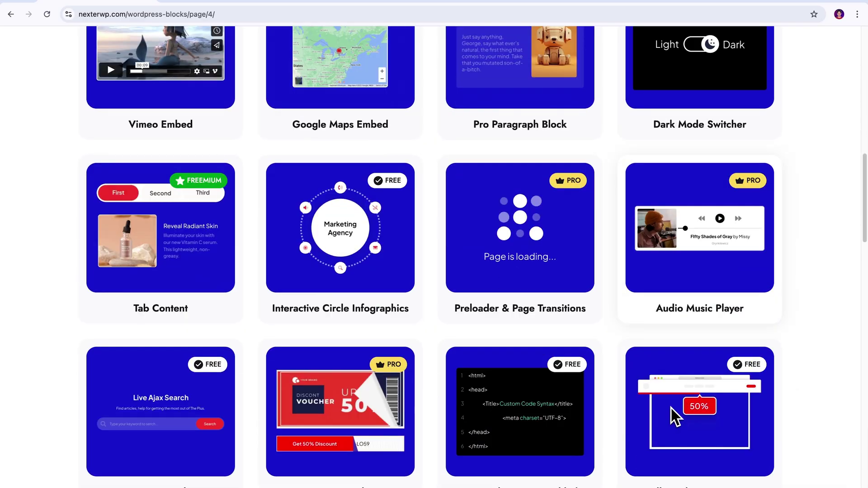
scroll(671, 408, "down", 2)
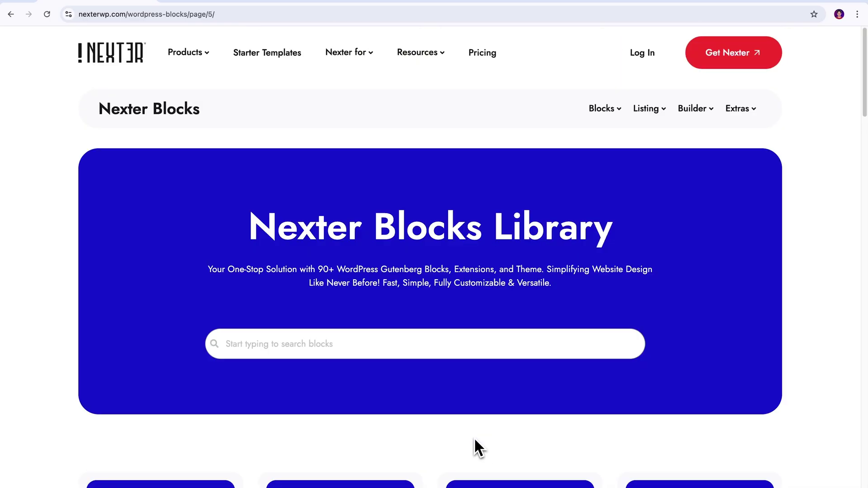
scroll(652, 420, "down", 10)
scroll(653, 419, "down", 9)
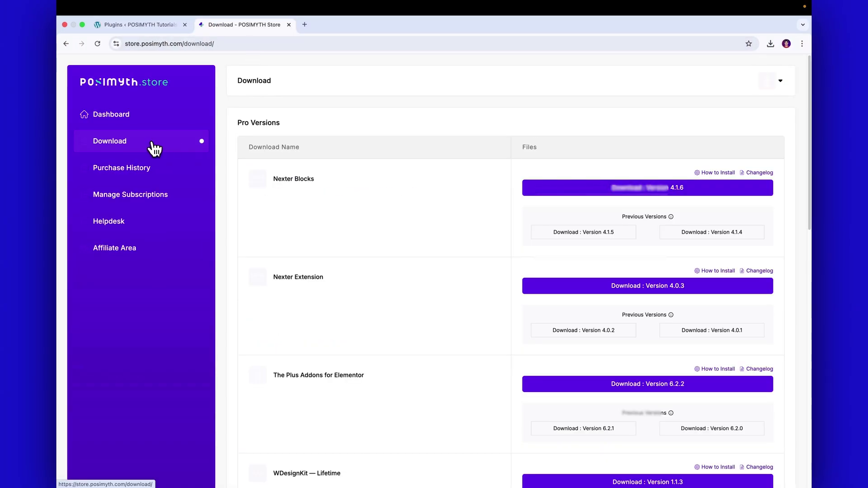
Point out the Nexter Blocks pro package and check Chrome's Downloads panel for the file.
left_click_drag(274, 181, 316, 179)
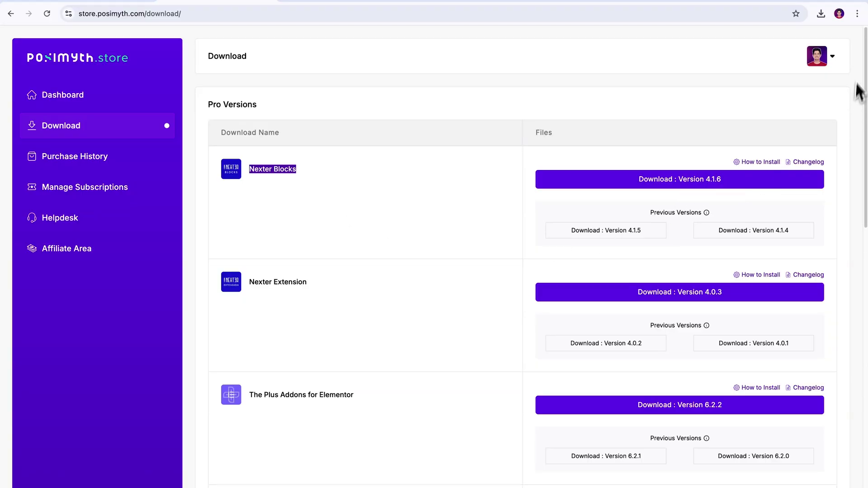
left_click(821, 14)
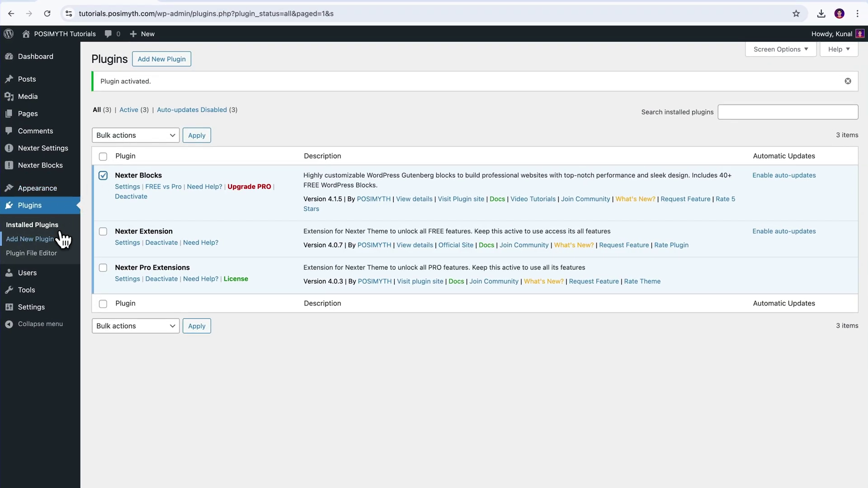
Upload the Nexter Blocks Pro zip as a new plugin, install it and activate it.
left_click(45, 240)
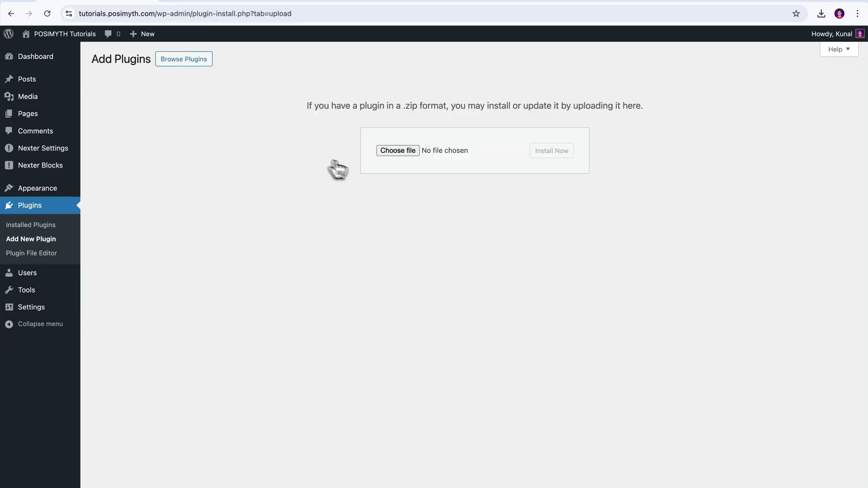
left_click(397, 158)
left_click(398, 249)
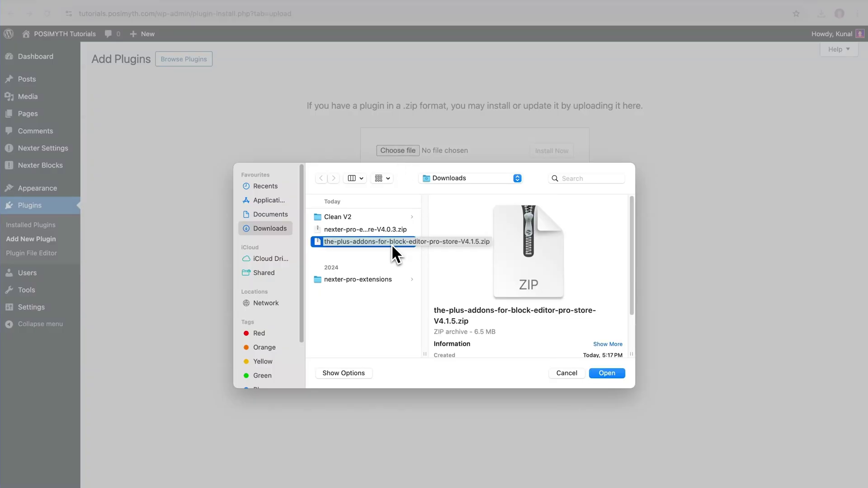
left_click(608, 376)
left_click(557, 152)
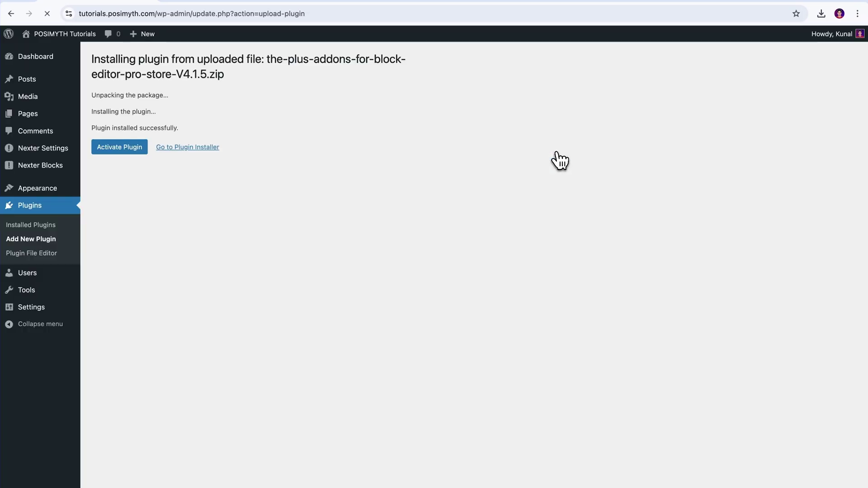
left_click(117, 153)
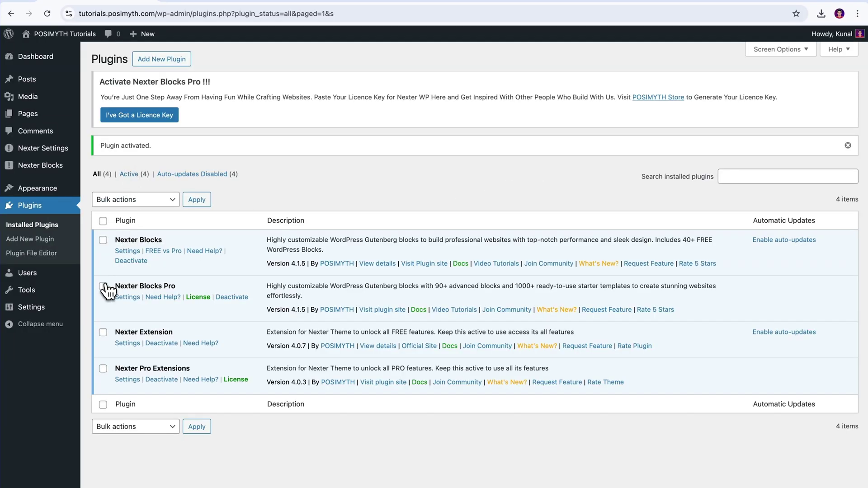
Point out Nexter Blocks Pro in the plugin list and its Activate Nexter Blocks Pro notice.
left_click(103, 286)
left_click_drag(115, 287, 177, 286)
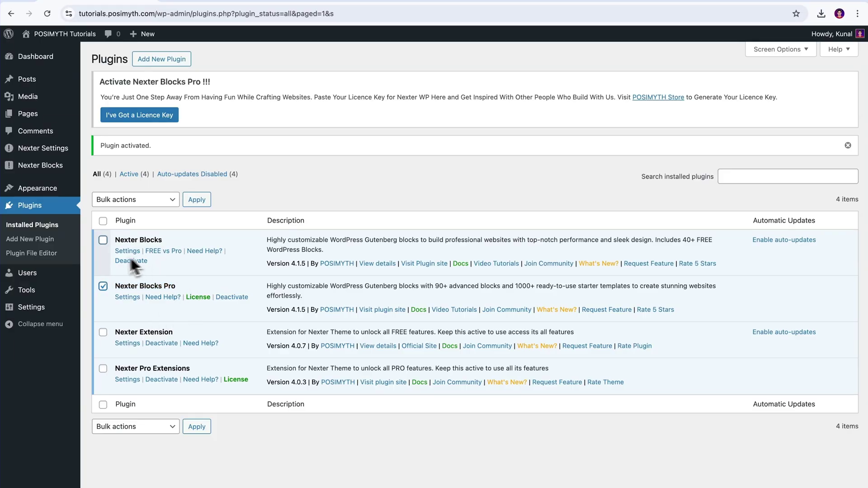
left_click(103, 286)
left_click_drag(99, 81, 210, 83)
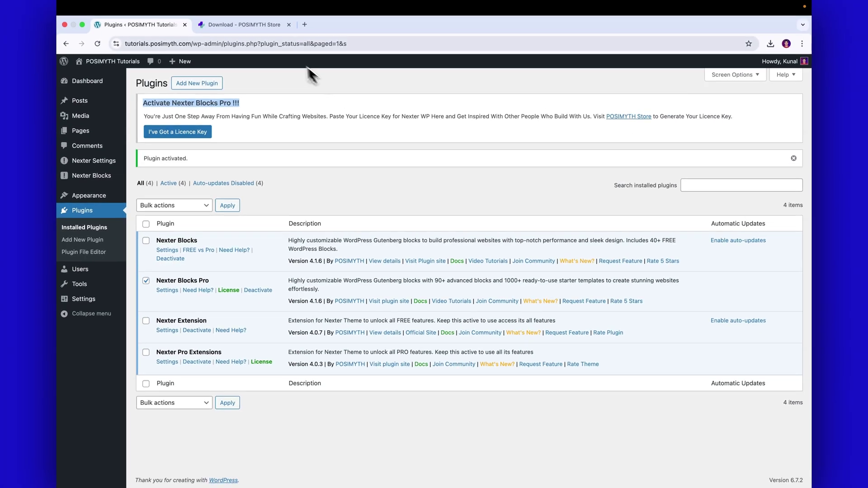
Copy the Nexter Blocks key from the POSIMYTH Store Dashboard, then switch back to WordPress Plugins.
left_click(237, 4)
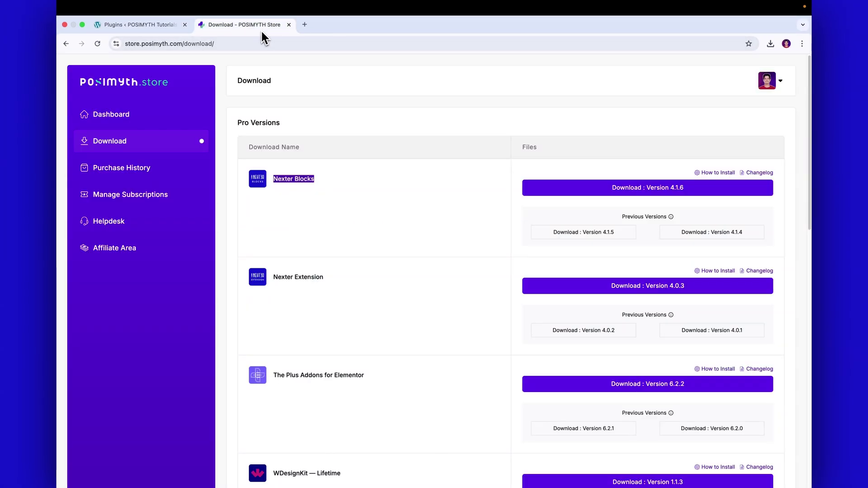
left_click(152, 101)
left_click_drag(525, 165, 579, 172)
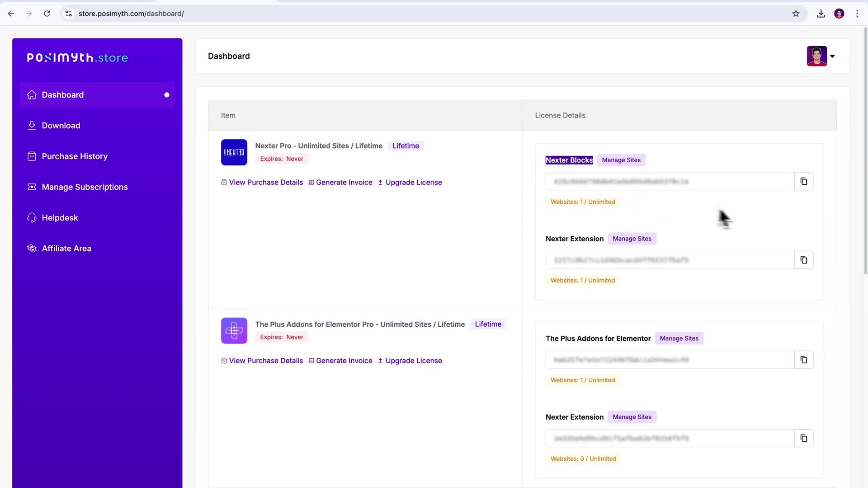
left_click(800, 186)
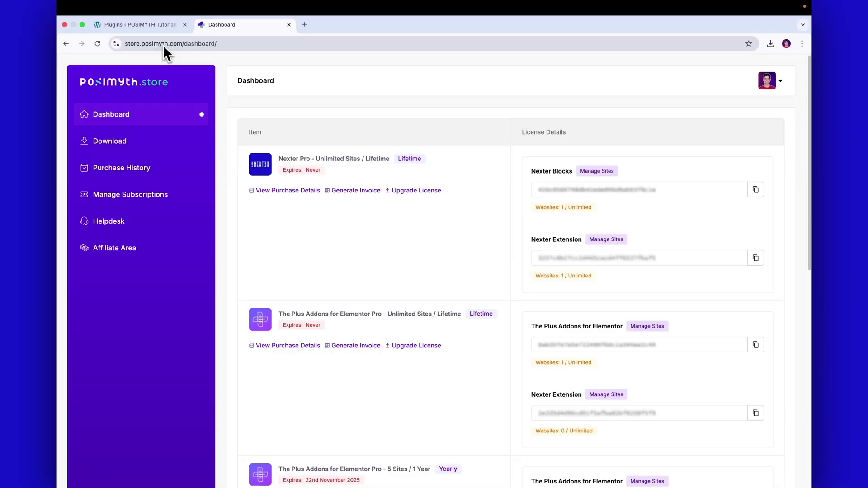
left_click(152, 26)
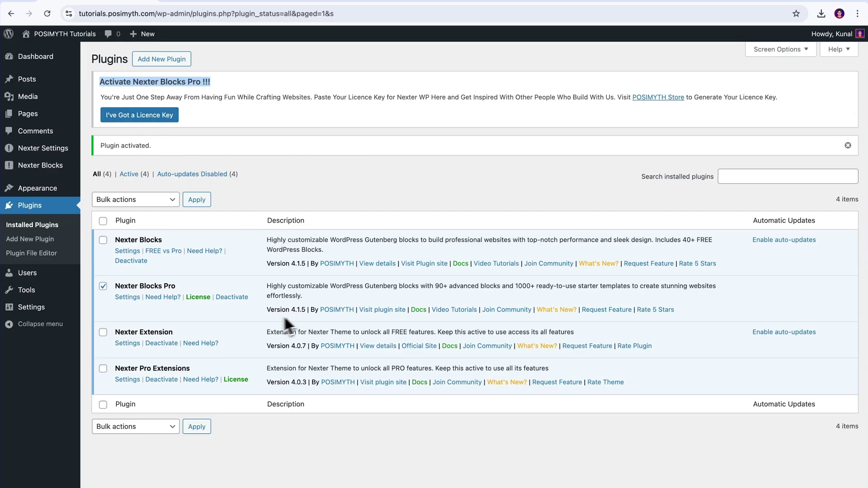
Open Nexter Blocks Pro's License page, paste the key into the activation field and activate it.
left_click(198, 300)
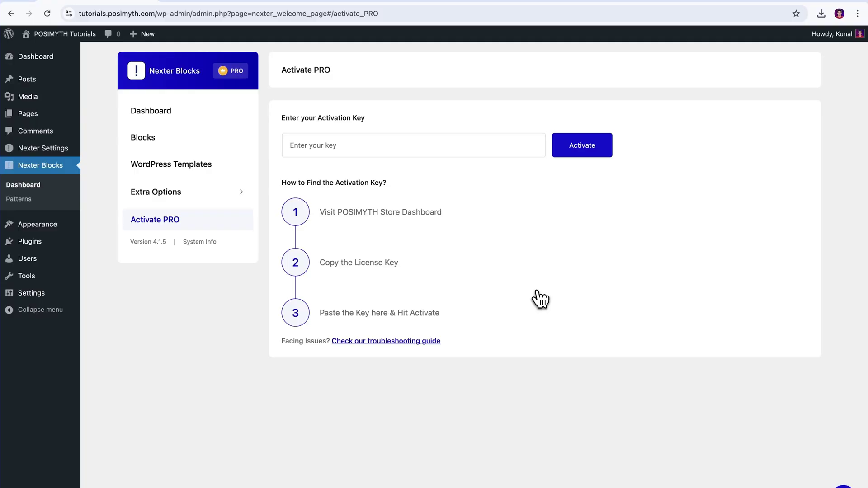
left_click(372, 146)
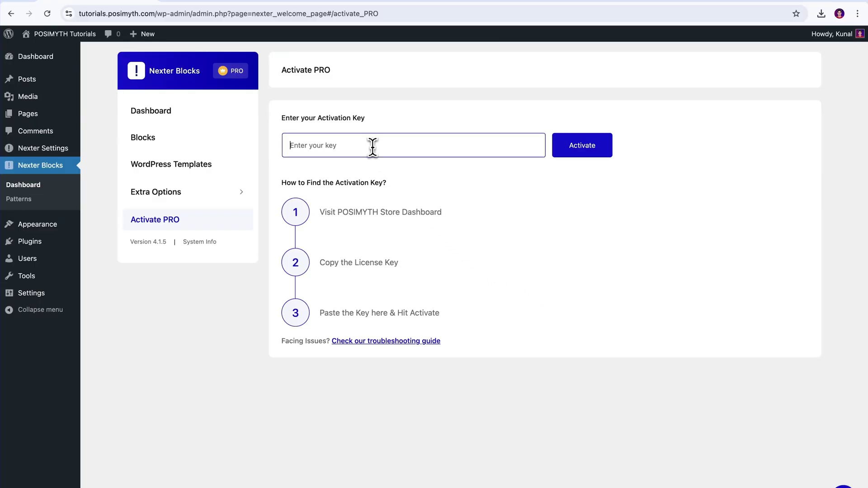
key("ctrl+v")
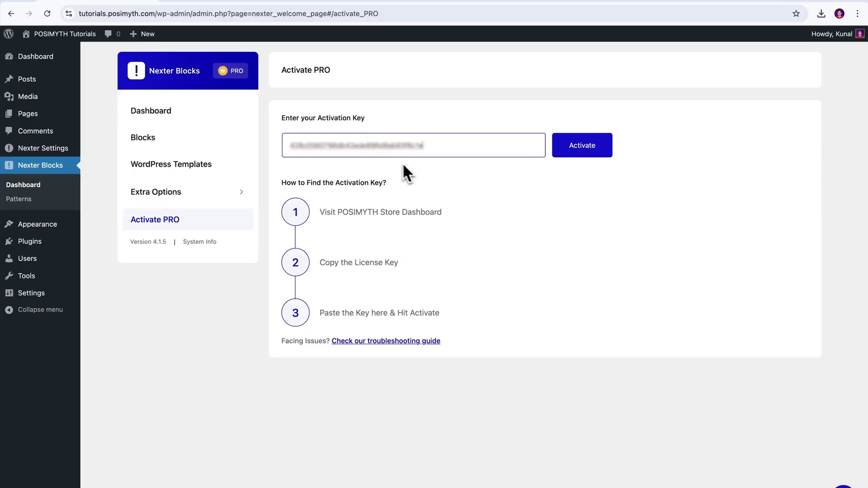
left_click(571, 149)
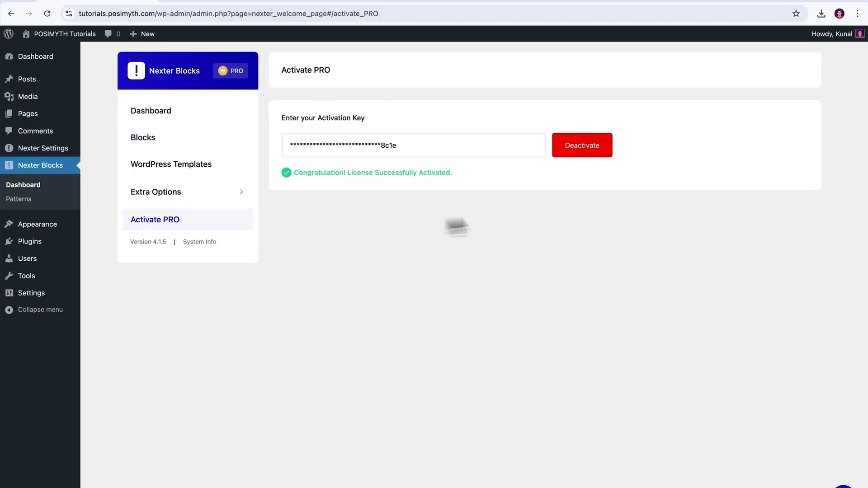